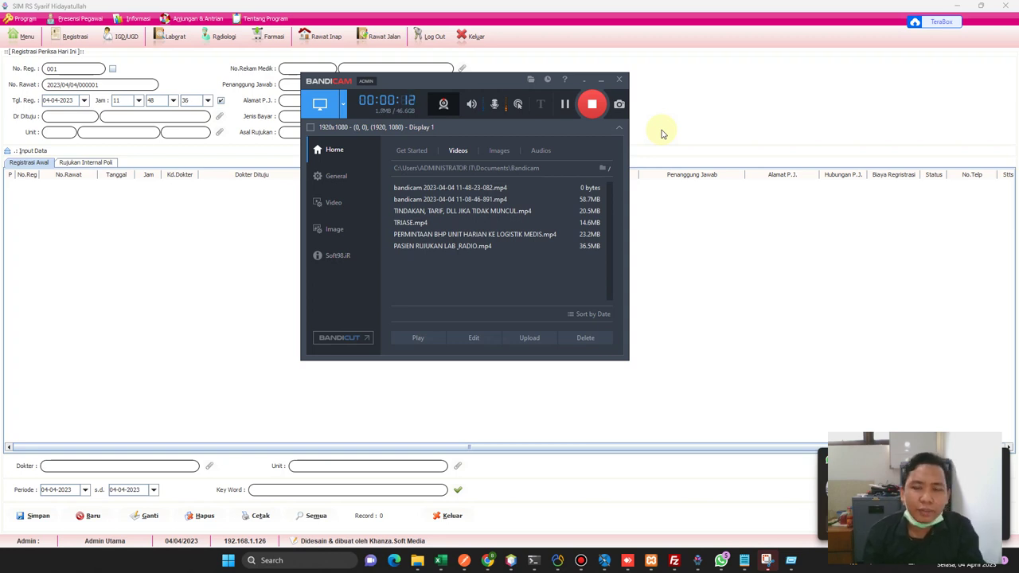
Paste the patient's BPJS card number into the No. Ka field of the registration form.
click(602, 83)
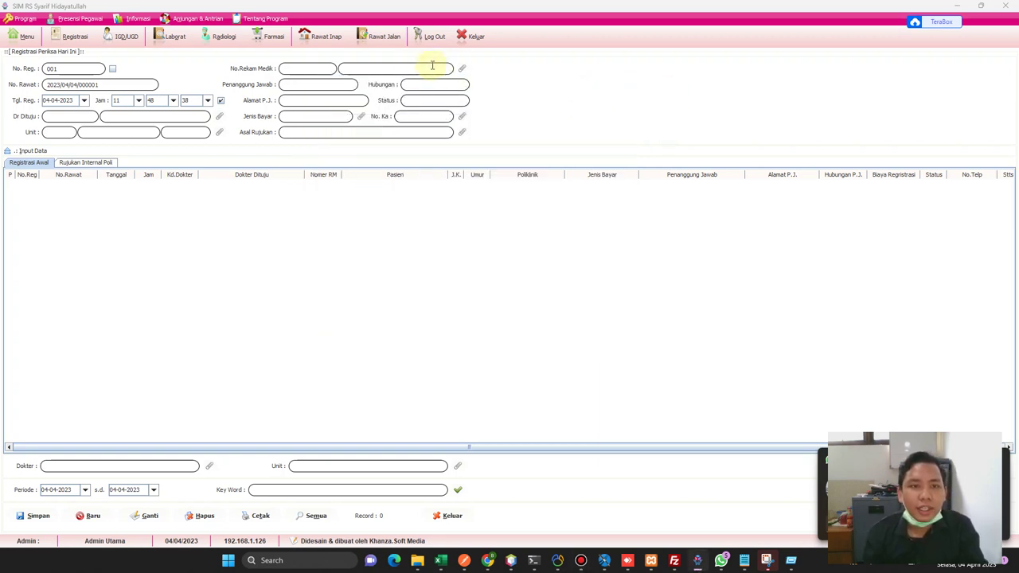
click(424, 115)
key(ctrl+v)
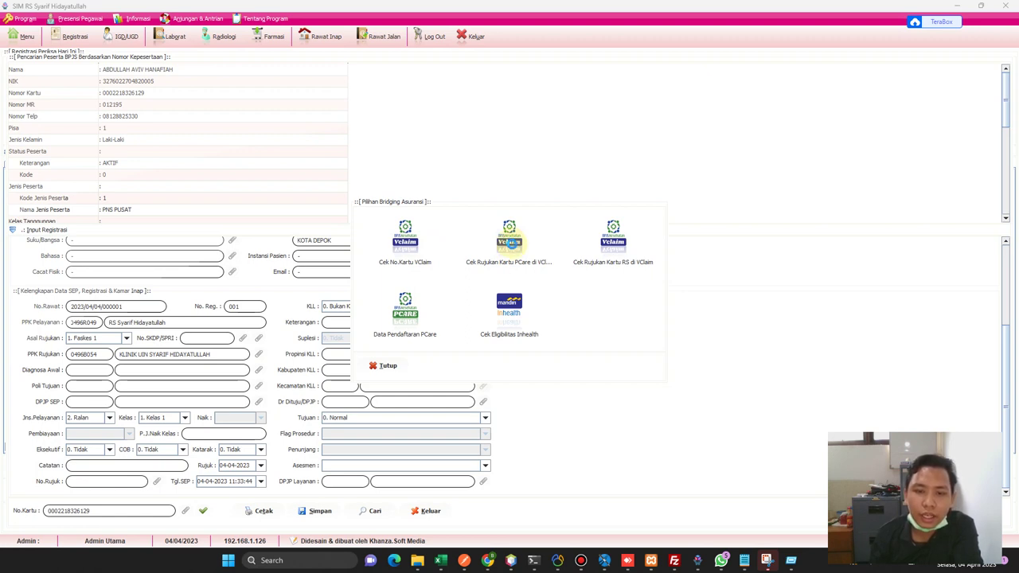
Check in VClaim for a PCare referral under the patient's card number and close the referral search.
click(510, 239)
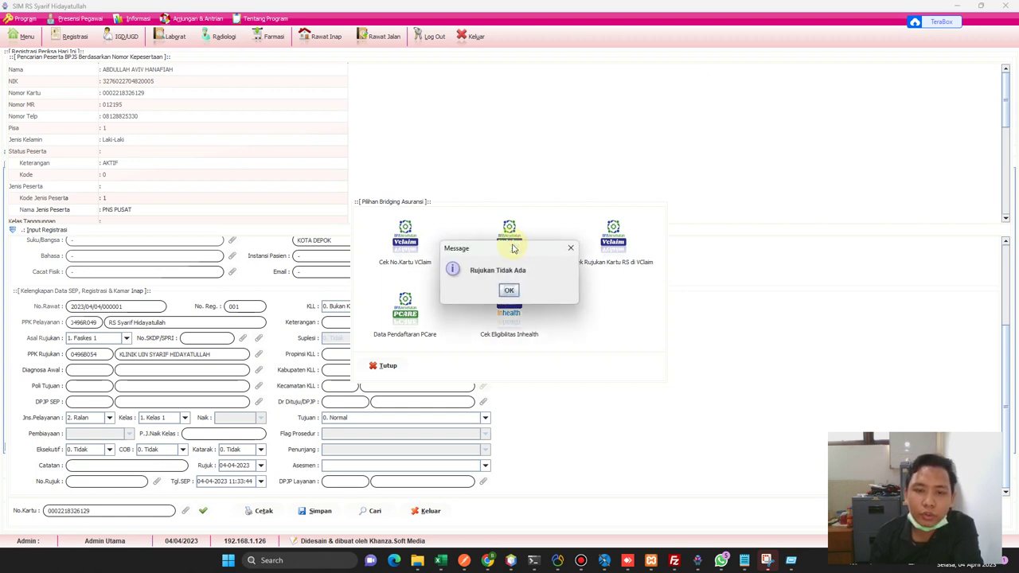
click(510, 292)
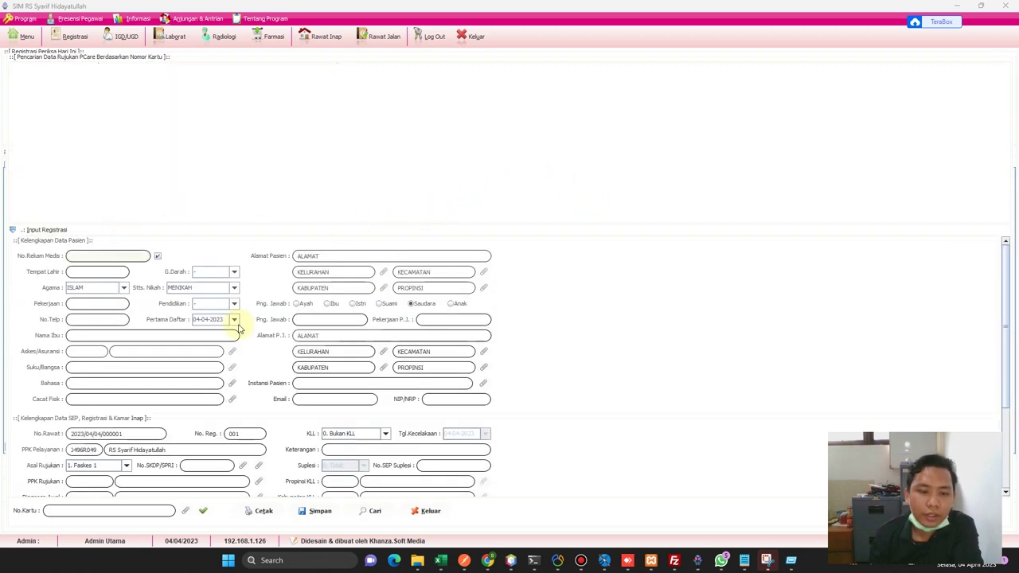
click(430, 510)
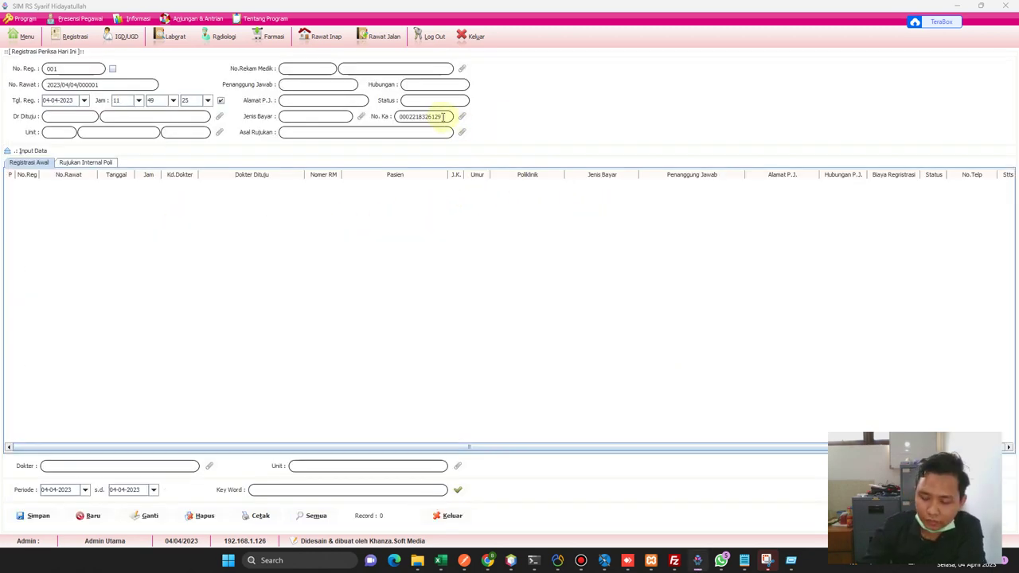
Look up the BPJS participant by card number and examine the membership status, provider name and medical record number.
key(Return)
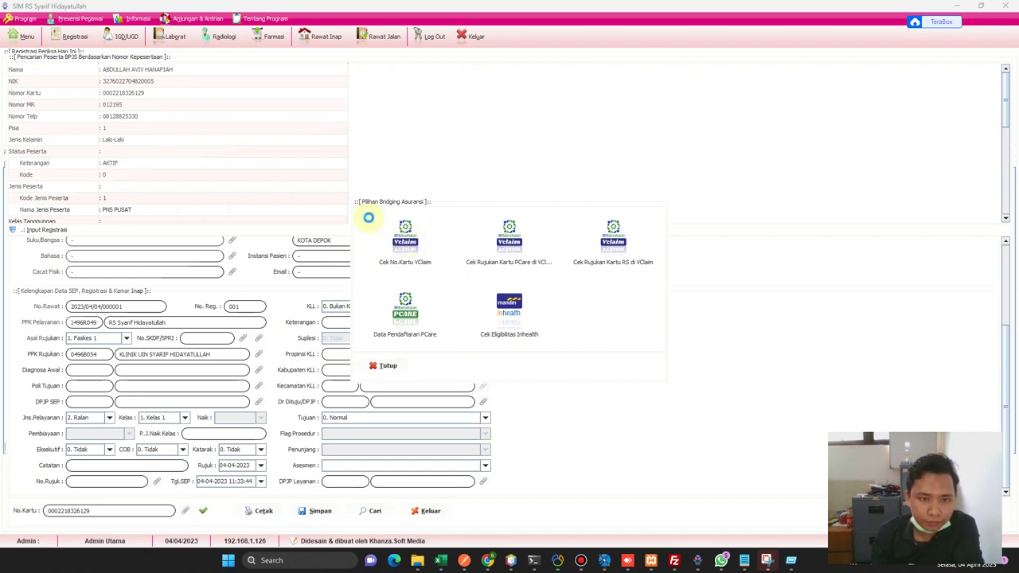
click(92, 58)
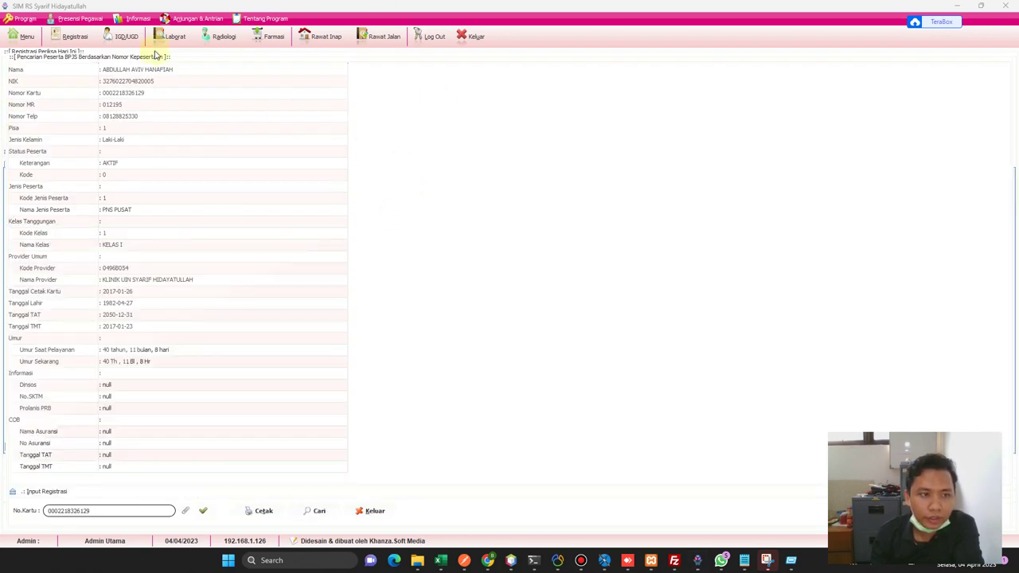
click(114, 163)
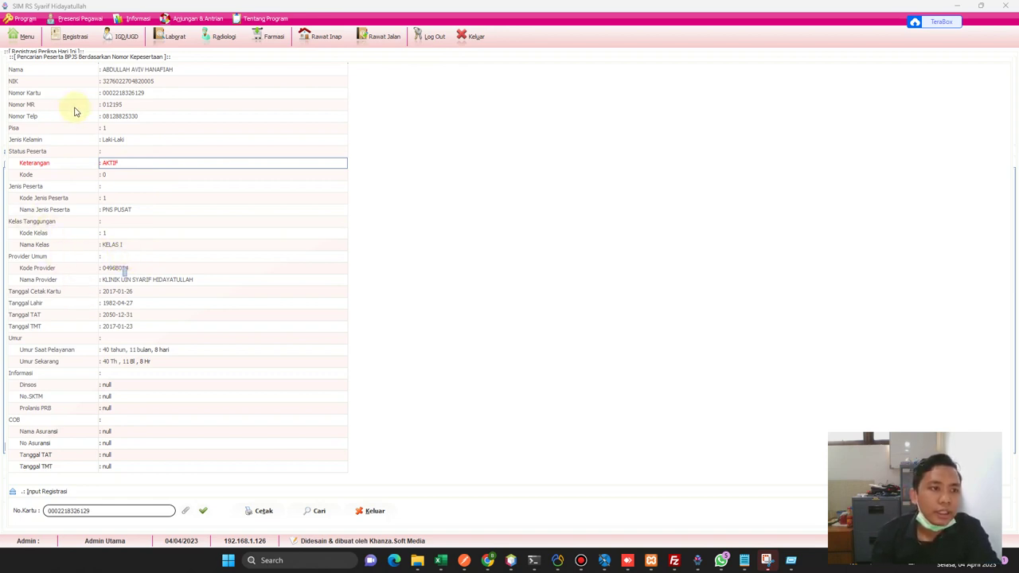
click(174, 279)
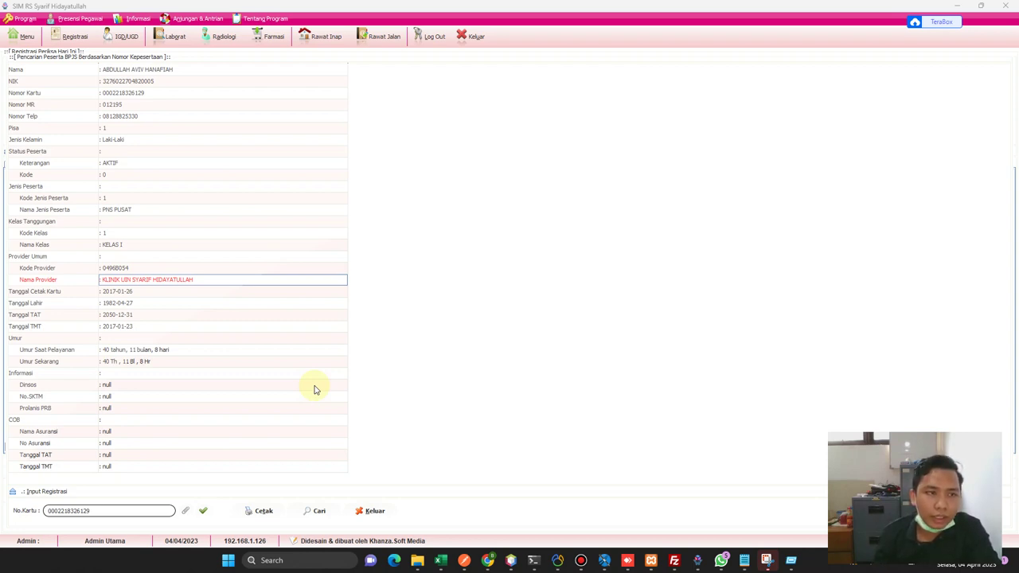
click(118, 107)
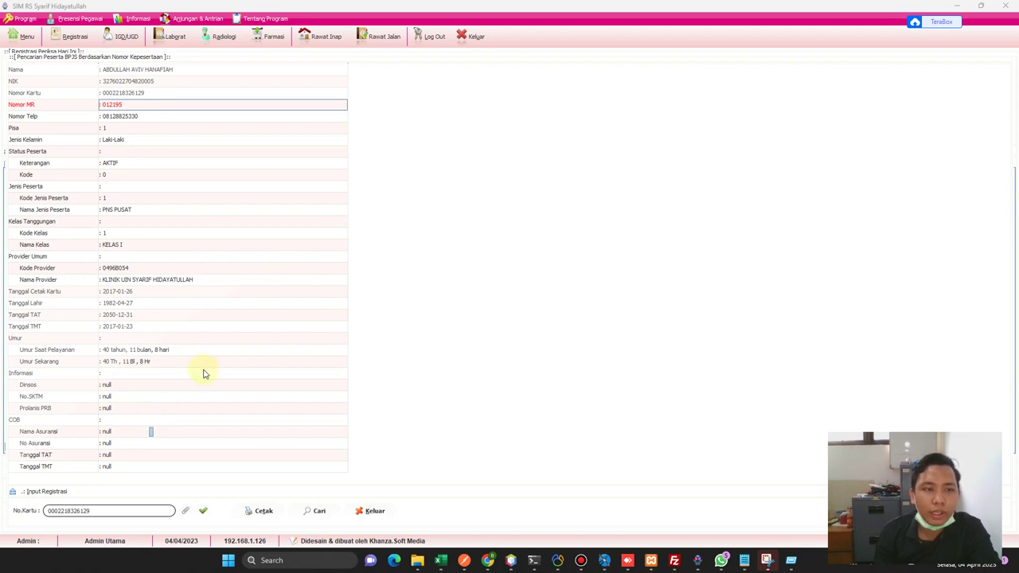
click(375, 511)
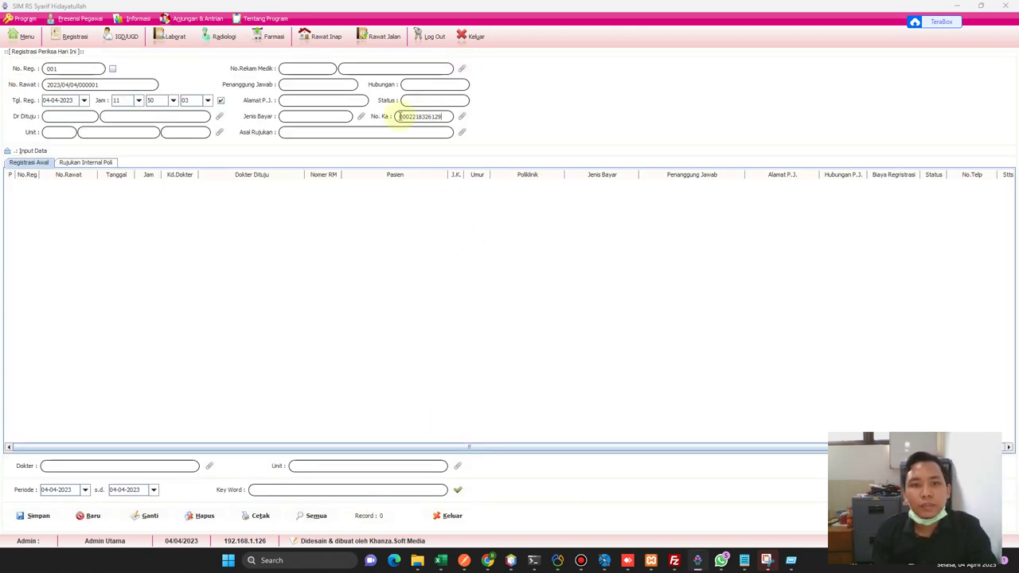
Select the patient's BPJS record from the patient data for the registration.
click(462, 69)
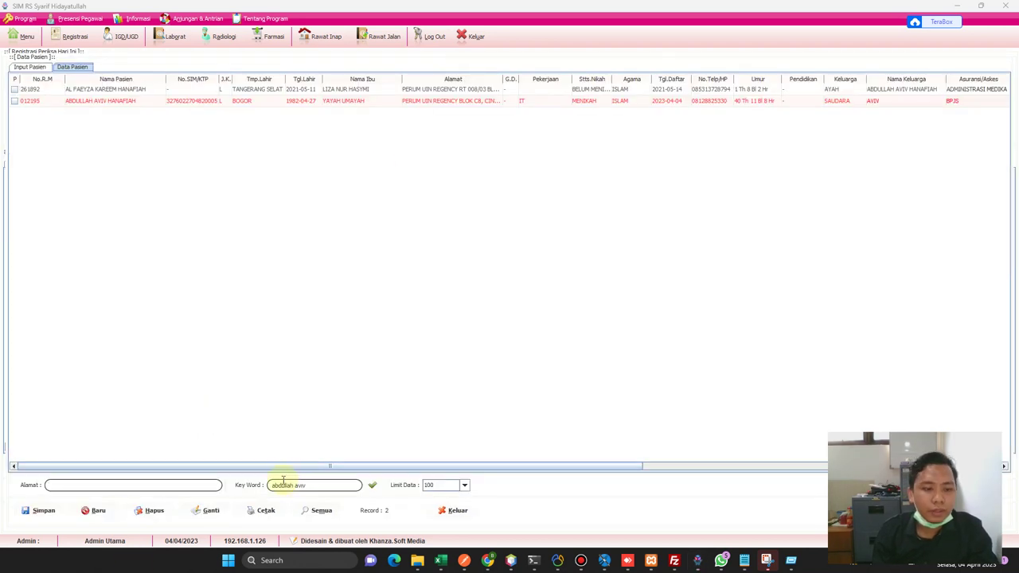
click(45, 102)
double_click(44, 101)
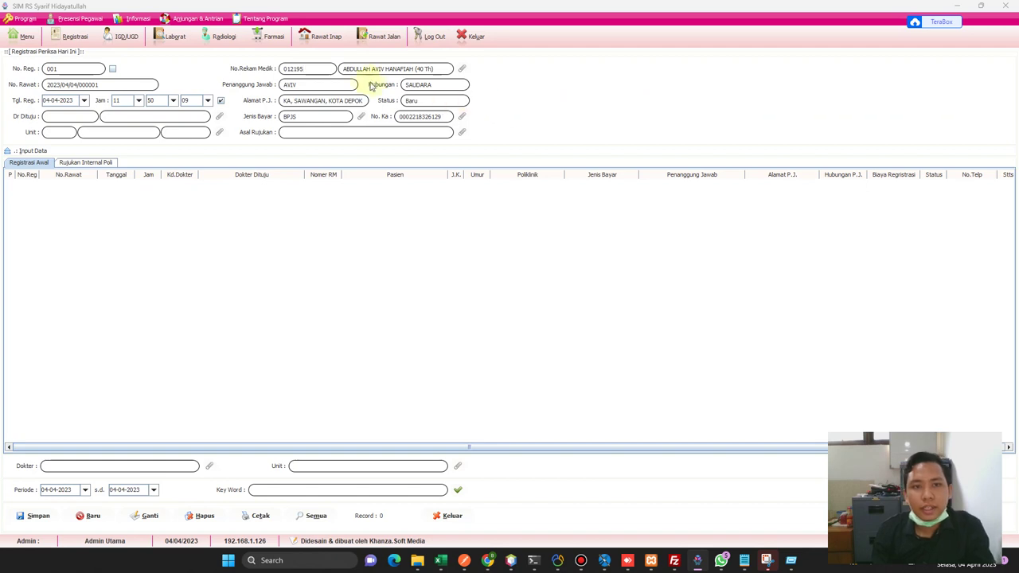
Open the patient's master record, check its insurance type and participant number, and close the patient data.
click(462, 70)
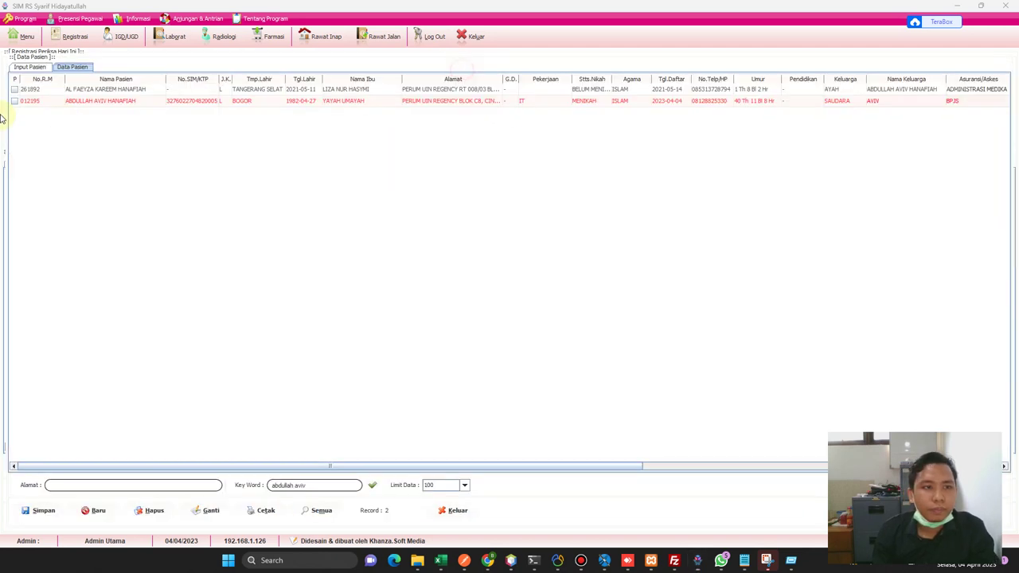
double_click(46, 102)
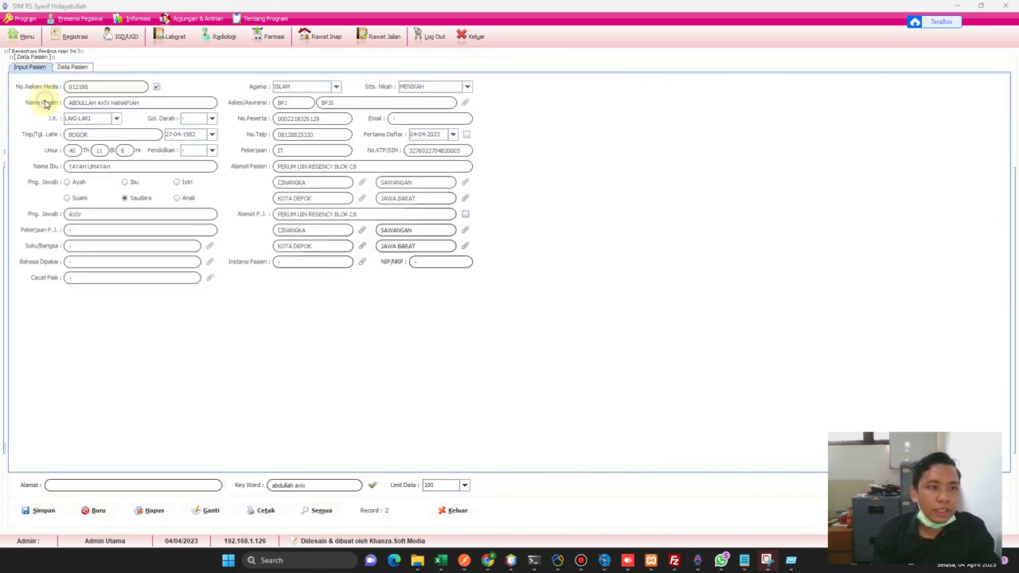
click(334, 117)
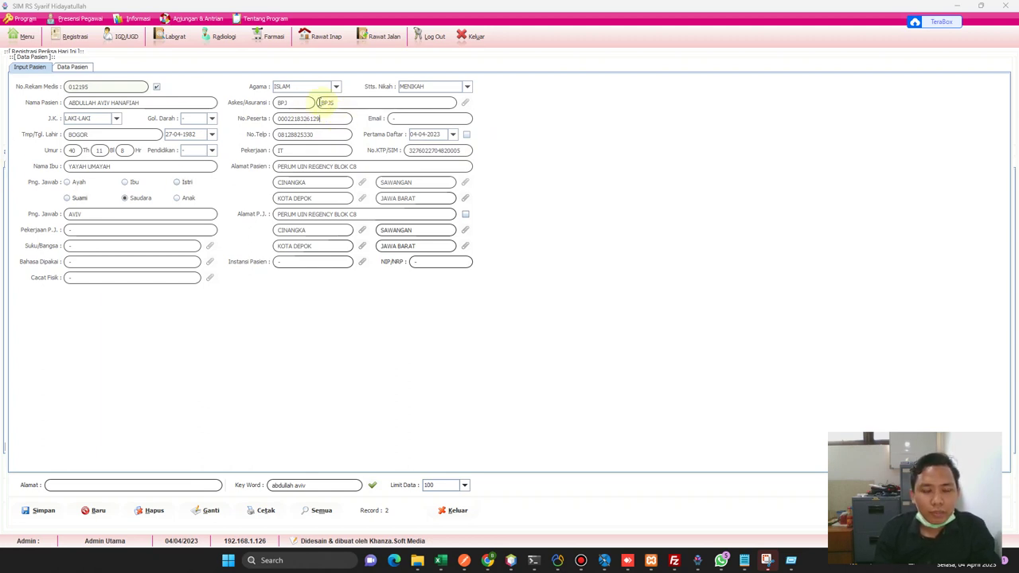
click(457, 512)
Reopen the BPJS participant lookup by card number, expand Input Registrasi and review the patient and SEP fields.
click(416, 117)
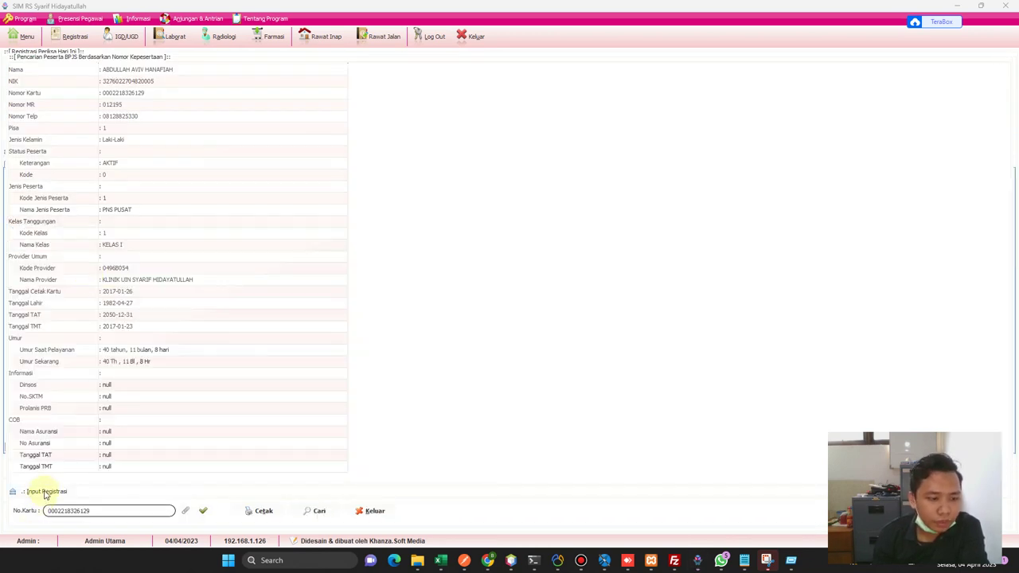
click(45, 492)
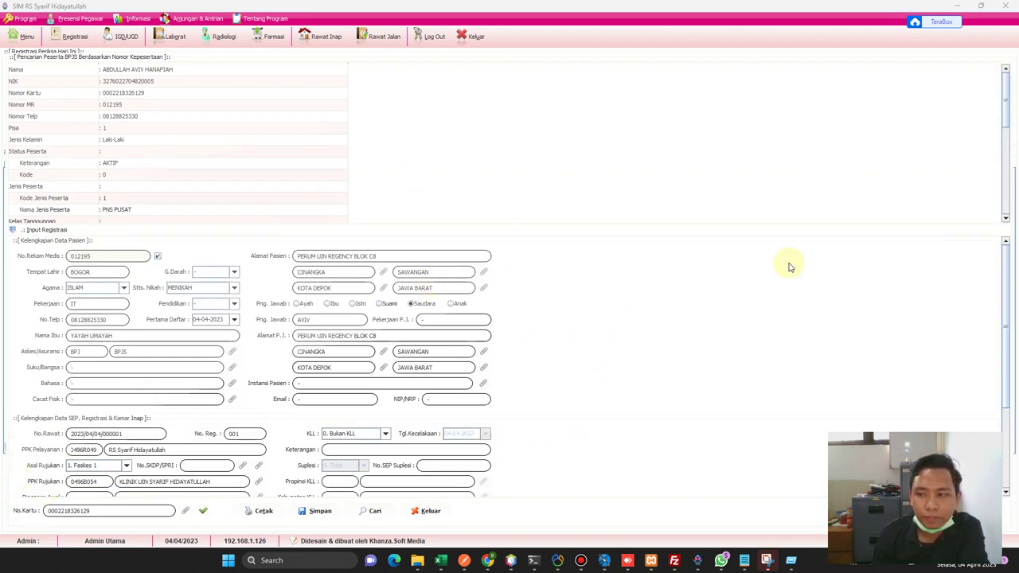
scroll(1008, 257, down, 3)
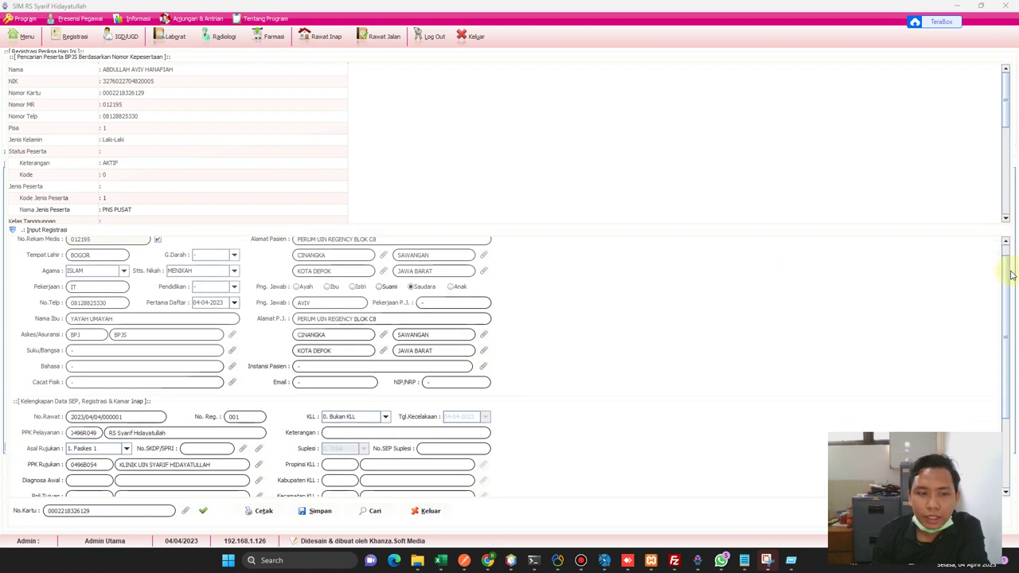
scroll(1011, 275, down, 3)
scroll(1005, 278, up, 5)
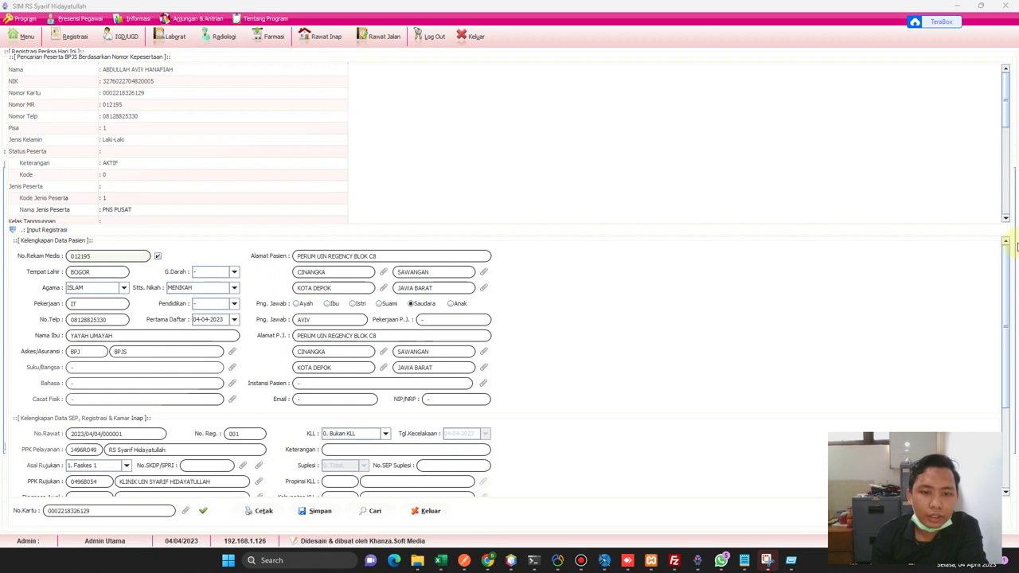
scroll(1011, 319, down, 5)
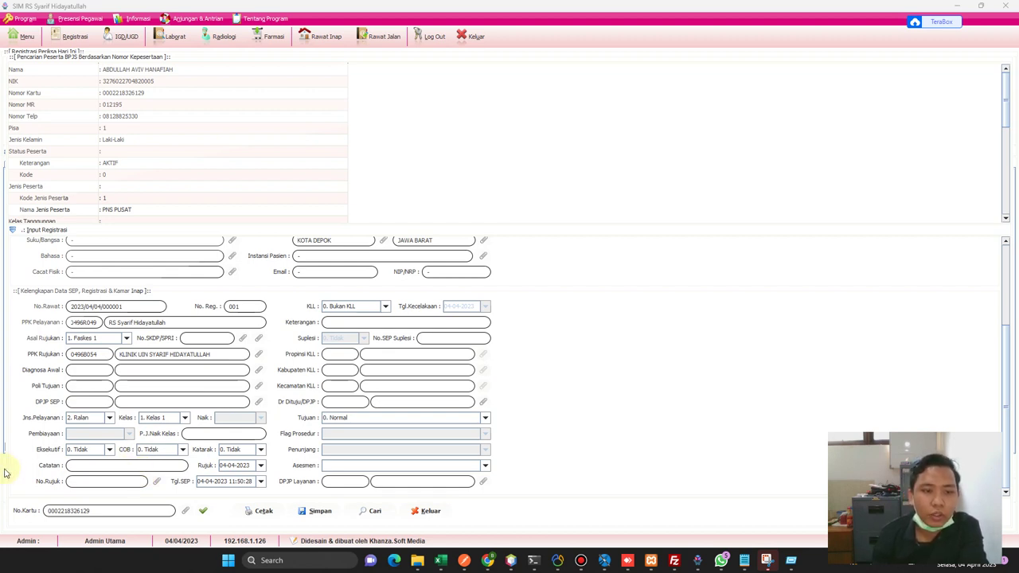
scroll(266, 382, up, 1)
scroll(228, 398, down, 1)
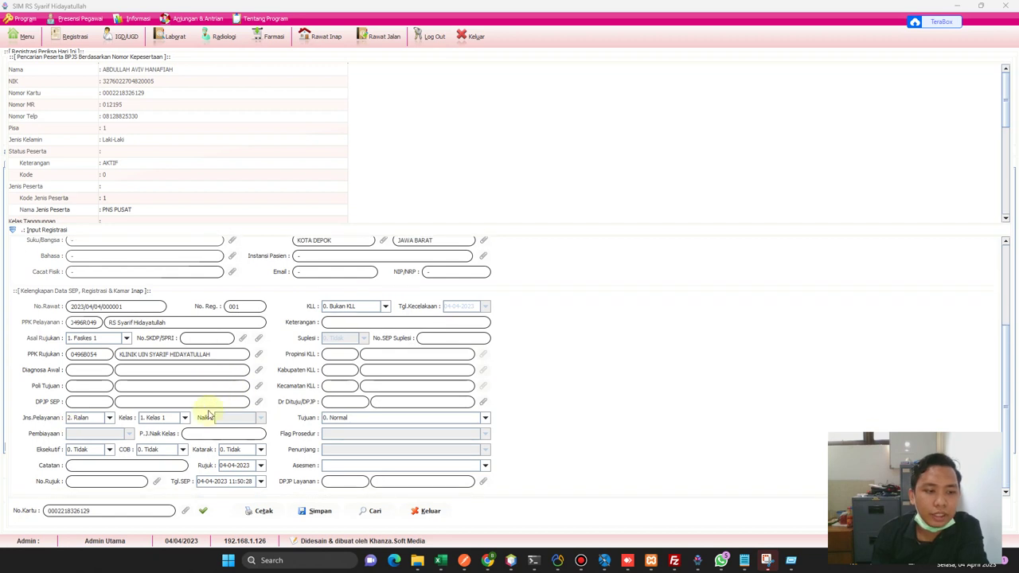
Set the initial diagnosis to H01.0 - Blepharitis by searching the diagnosis reference for h01.
click(254, 370)
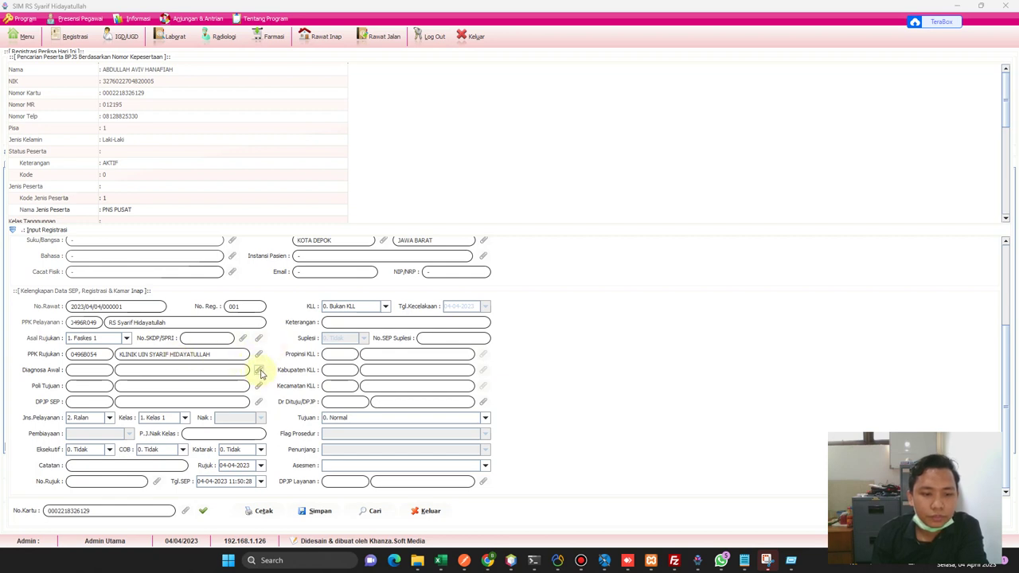
click(260, 373)
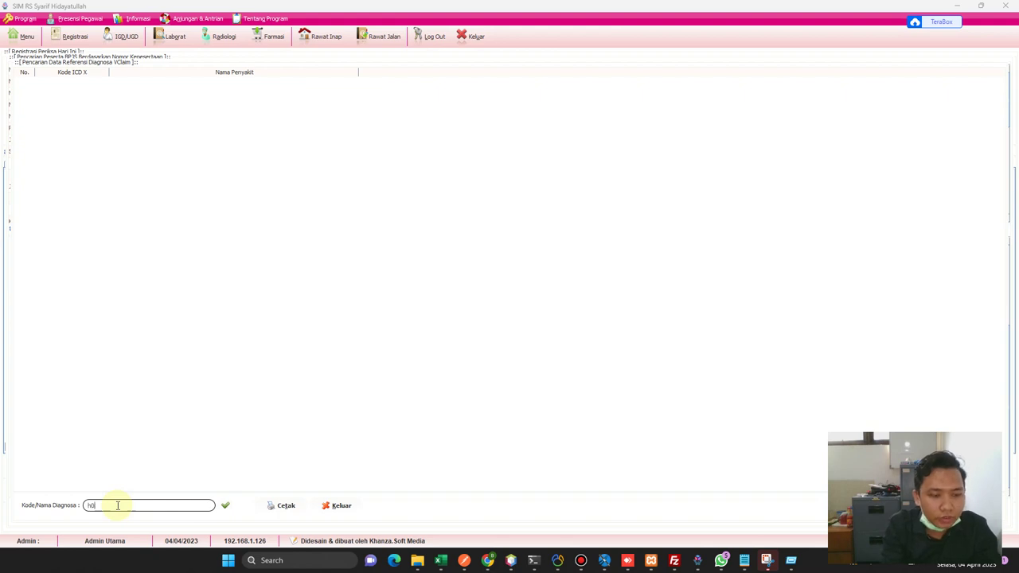
text(h01)
key(Return)
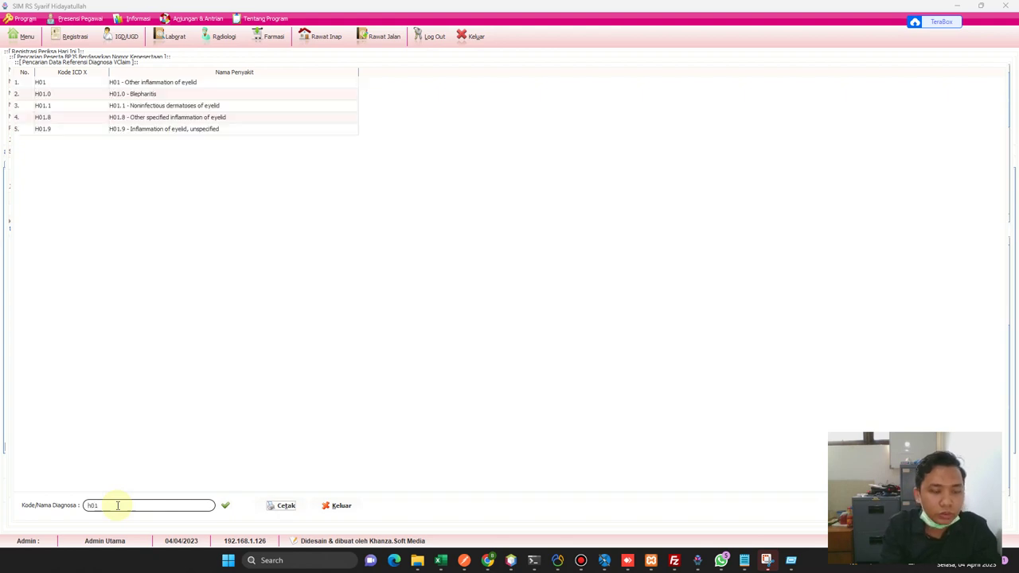
double_click(62, 95)
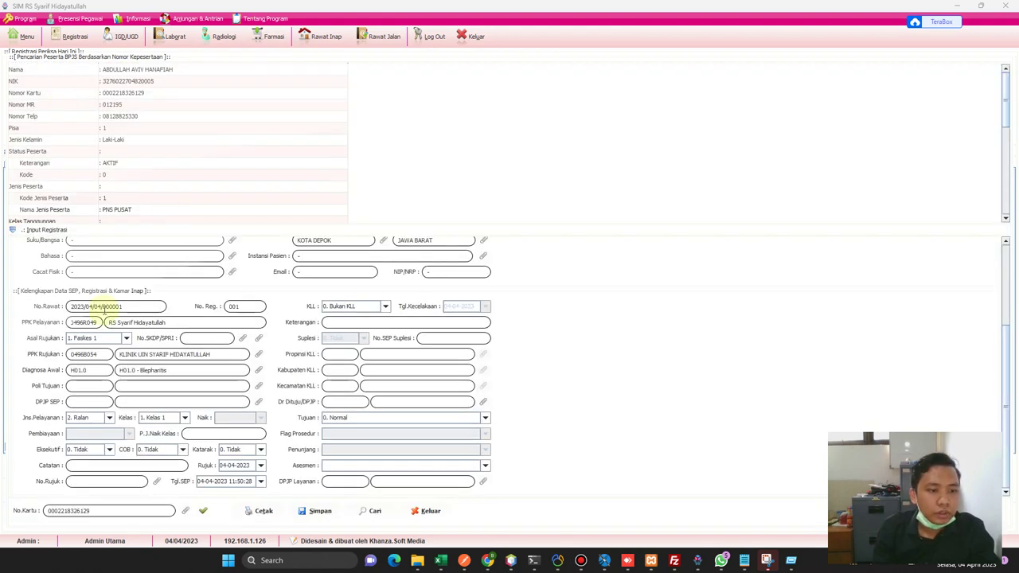
Set the destination clinic (Poli Tujuan) to THT-KL, mapped from Spesialis THT.
click(259, 386)
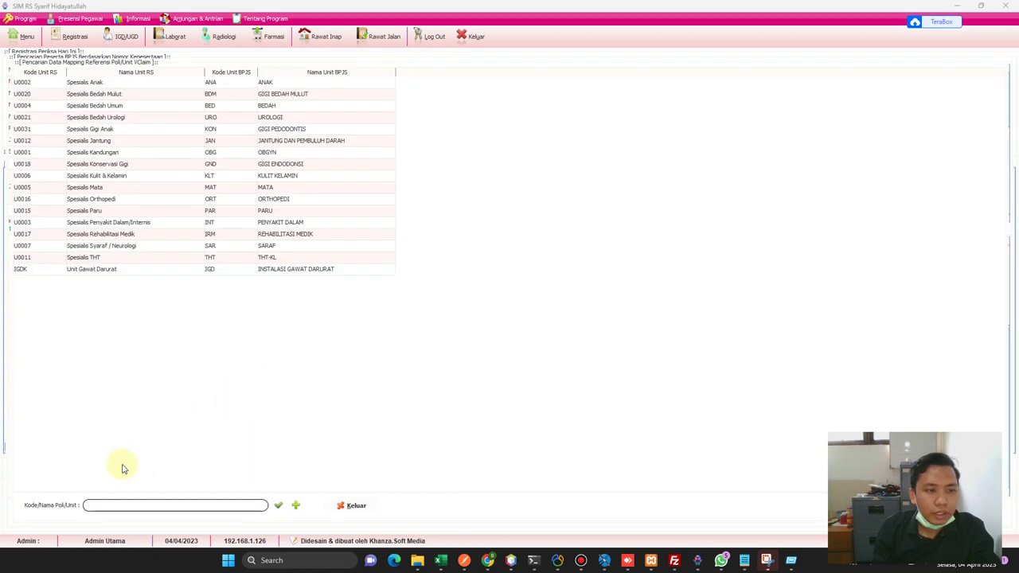
click(123, 257)
double_click(121, 257)
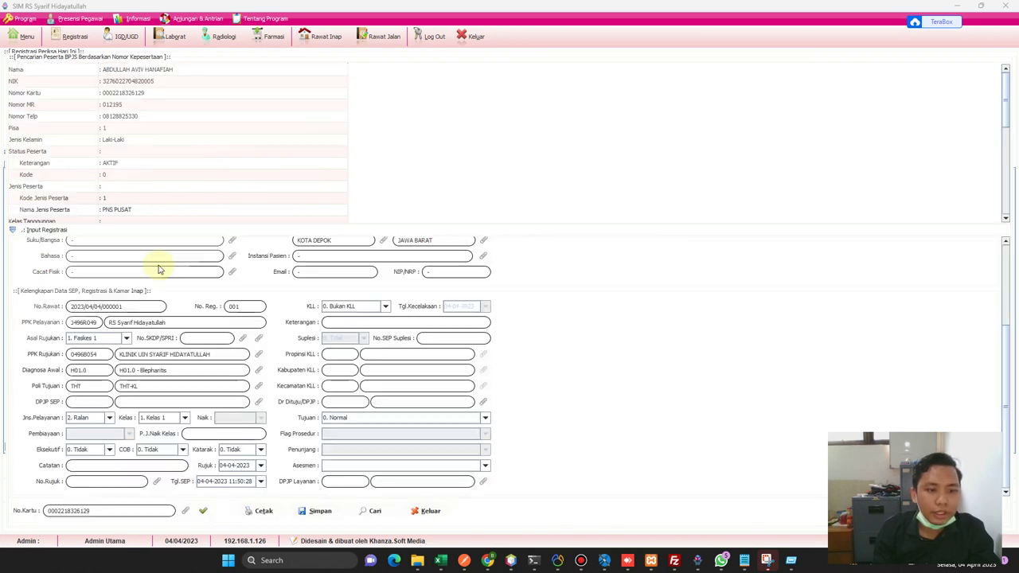
Search for the ENT specialist by name and assign the Rawat Jalan entry as DPJP SEP.
click(258, 402)
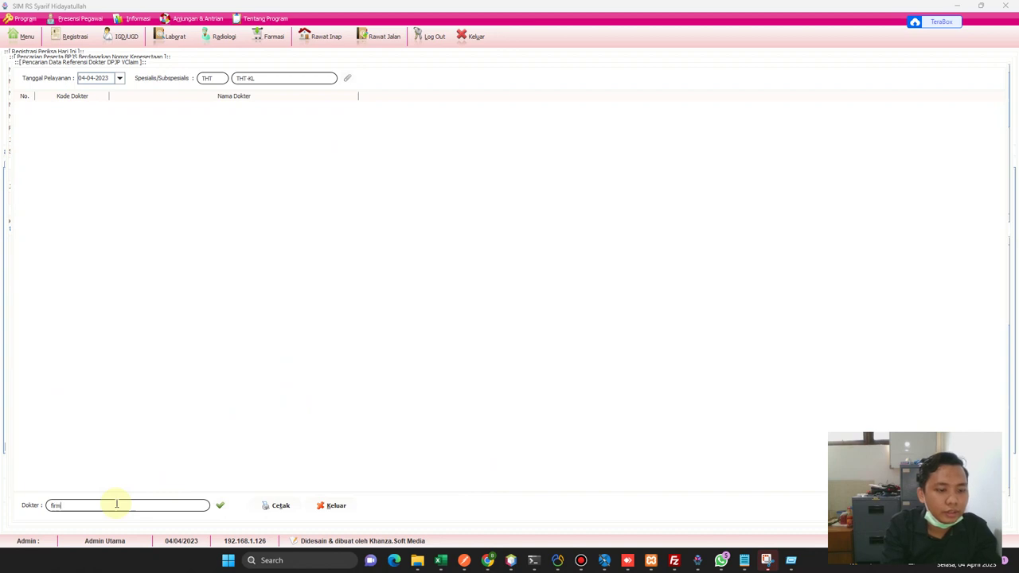
text(firman)
key(Return)
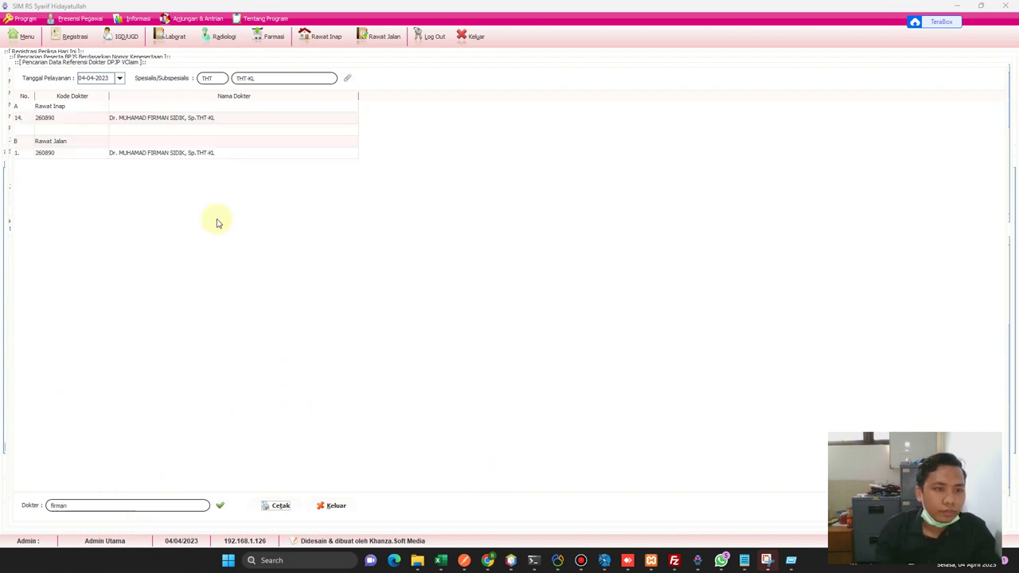
click(178, 157)
double_click(178, 157)
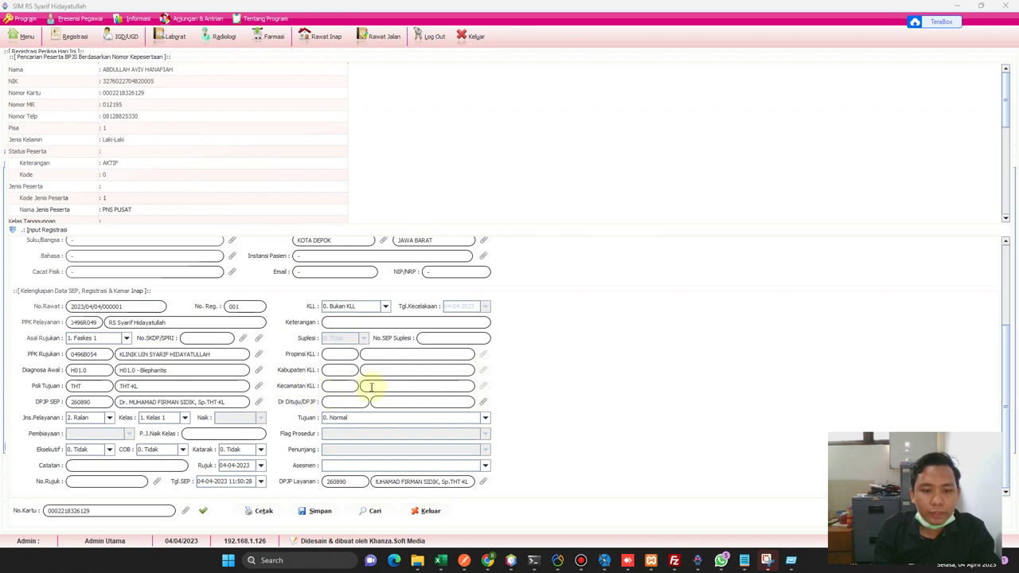
Assign the same ENT specialist from the hospital's doctor list as Dr Dituju/DPJP and enter "-" as the Catatan.
click(483, 402)
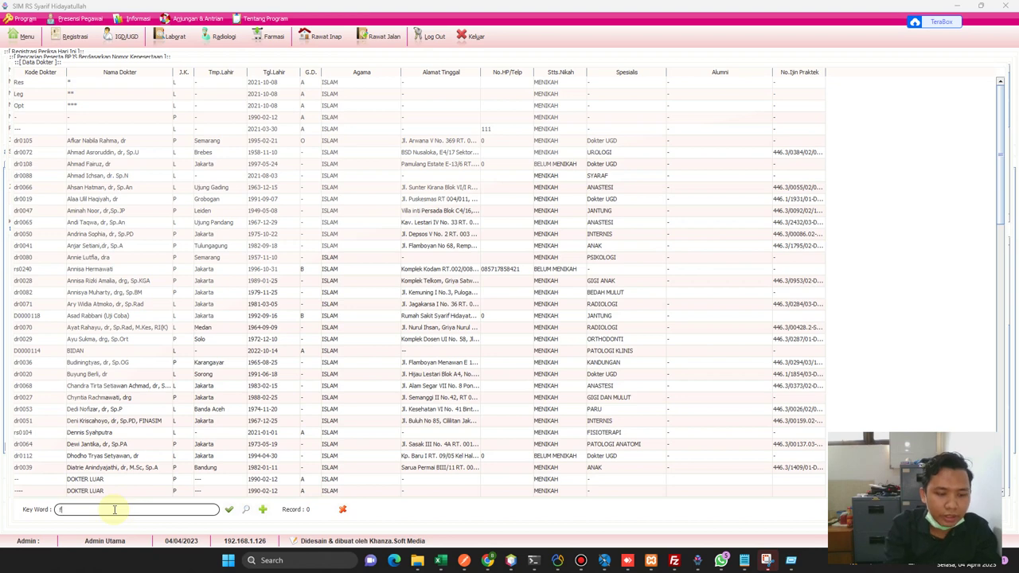
key(Return)
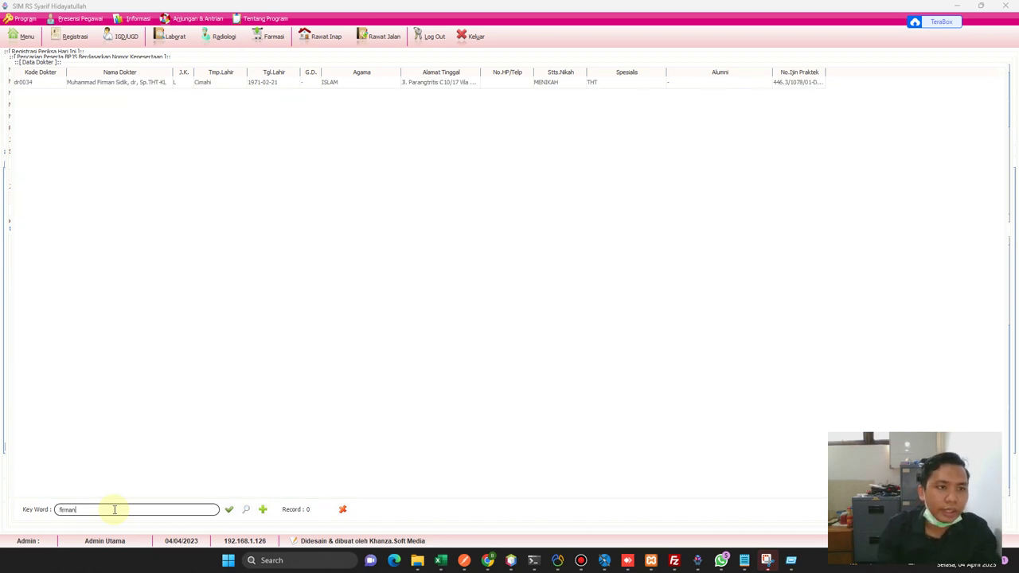
click(130, 83)
double_click(130, 83)
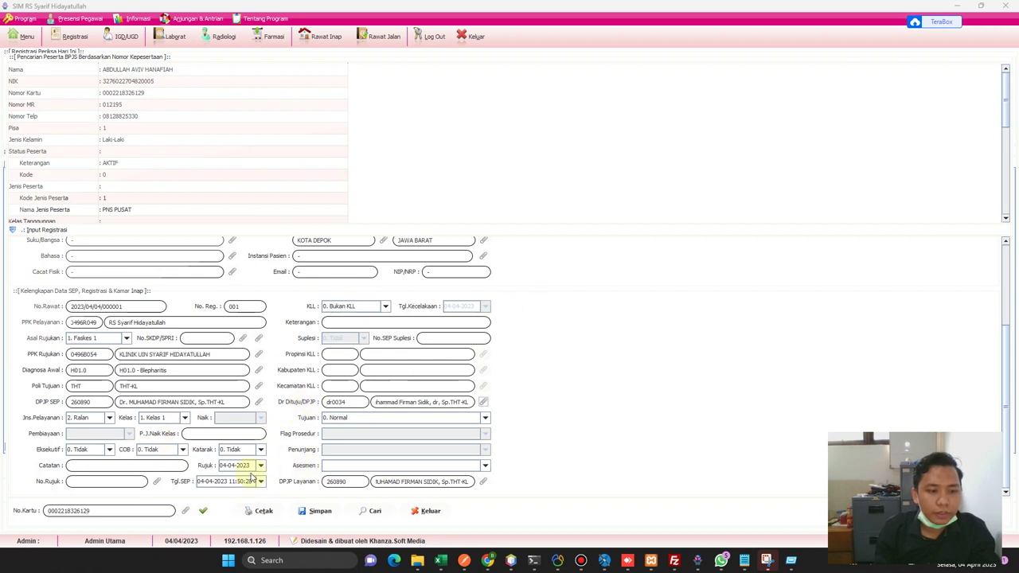
click(125, 465)
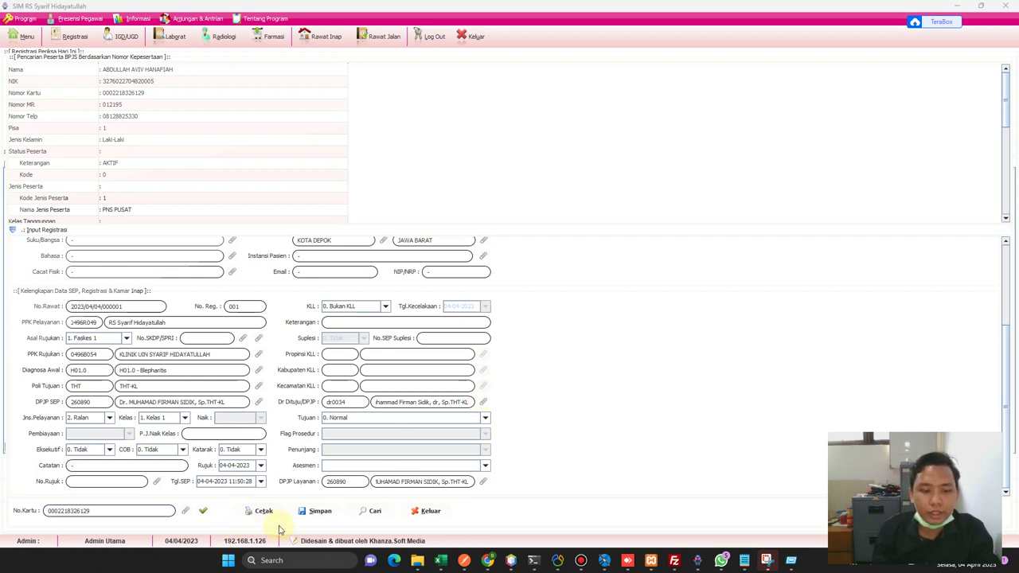
Try to save the registration with the No.Rujuk field left empty.
click(319, 513)
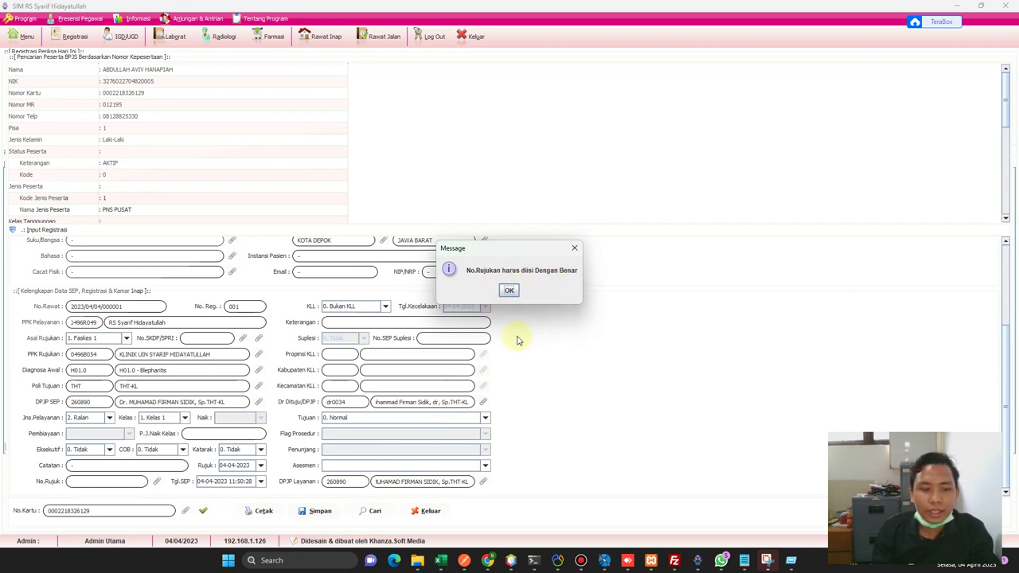
click(510, 291)
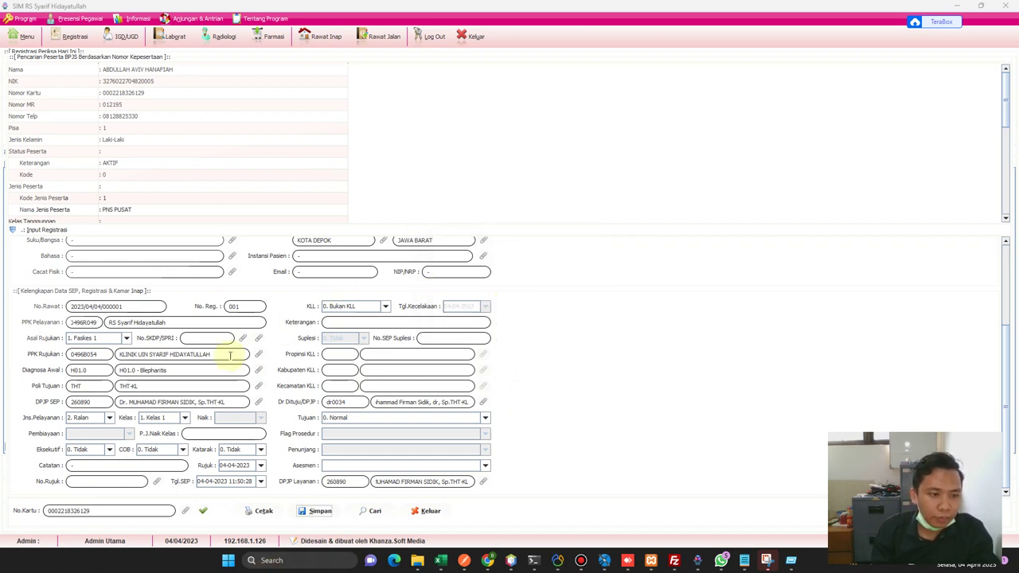
click(258, 356)
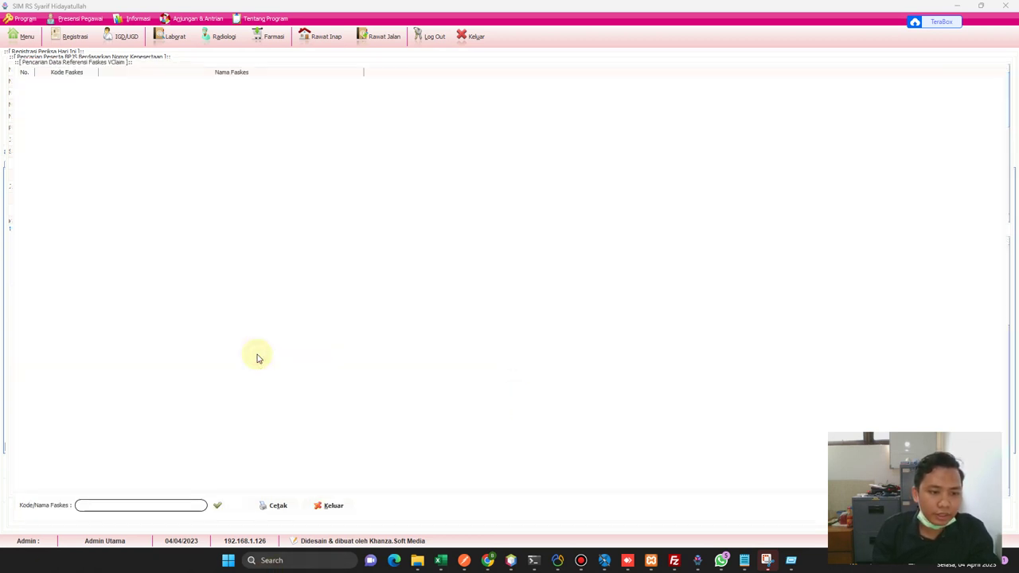
click(355, 510)
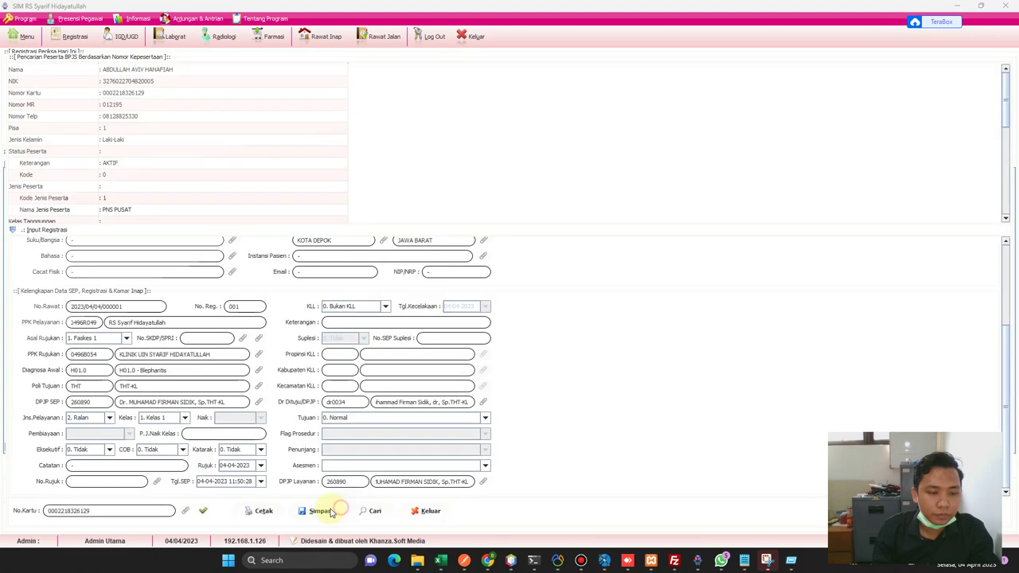
Set Poli Tujuan to INSTALASI GAWAT DARURAT (IGD) and assign the emergency doctor as DPJP SEP by searching the doctor's name.
click(258, 387)
double_click(100, 269)
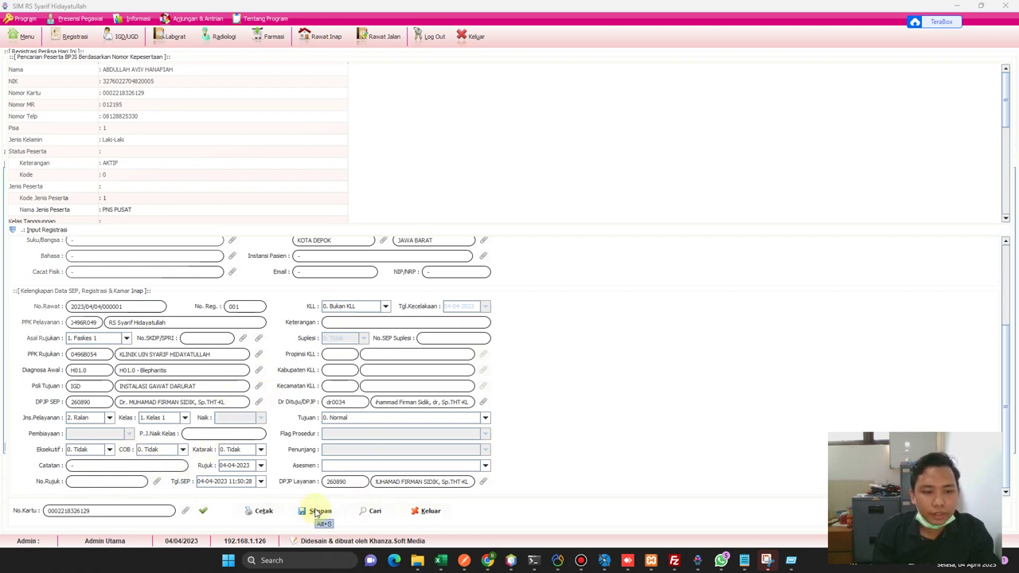
click(259, 400)
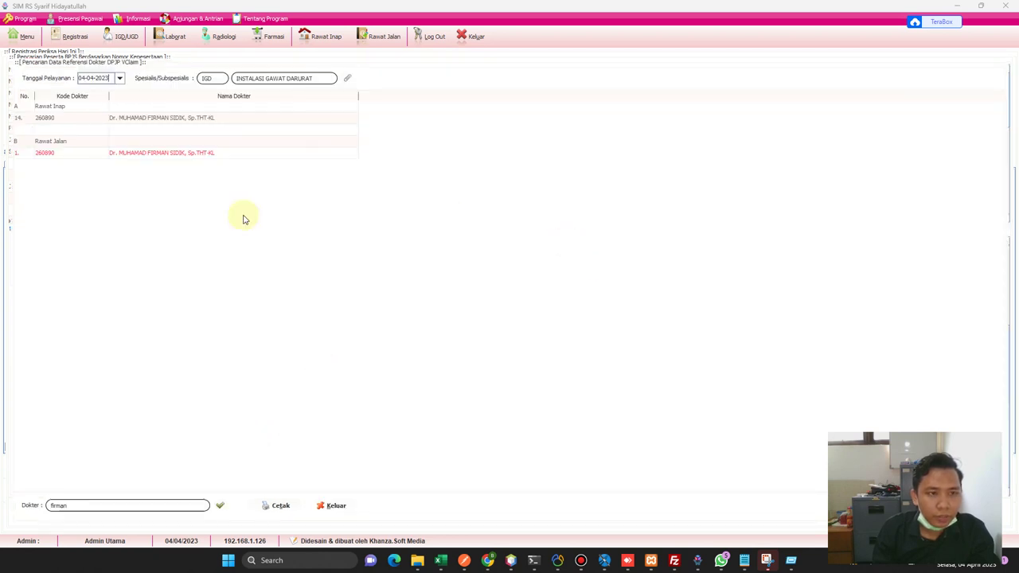
click(90, 505)
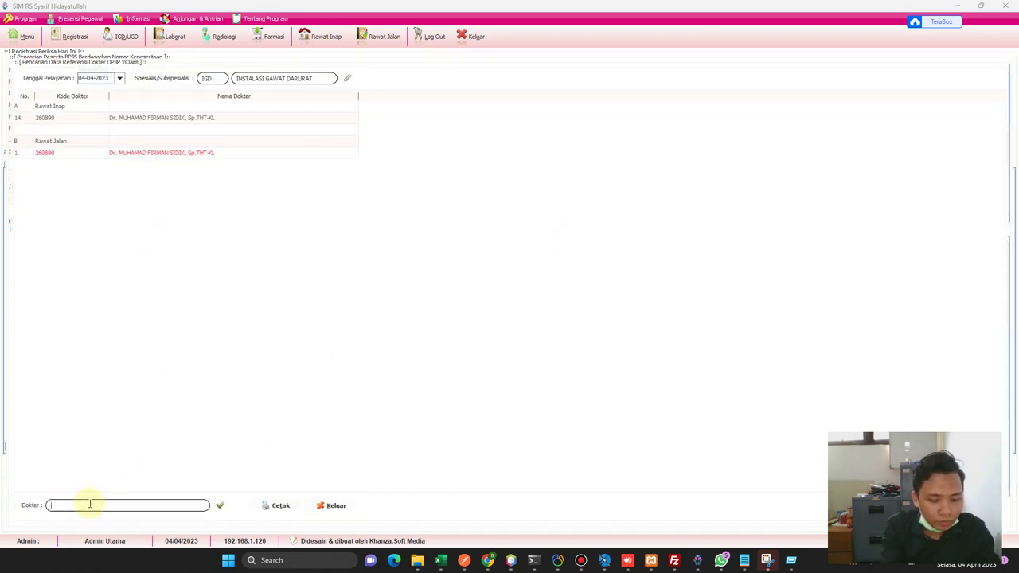
text(meita)
key(Return)
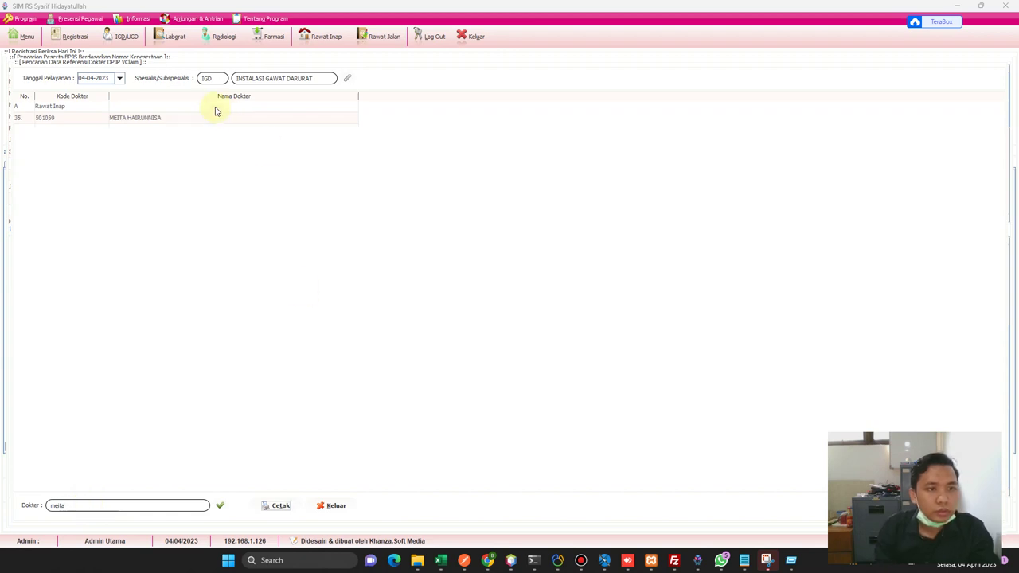
double_click(203, 151)
Assign the same emergency doctor from the hospital's doctor list as Dr Dituju/DPJP.
click(483, 402)
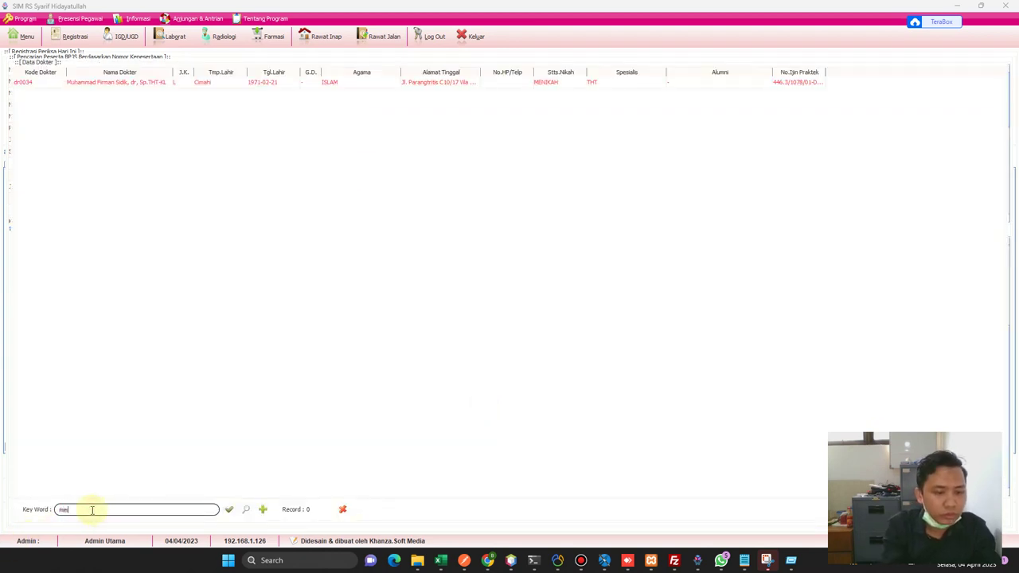
text(ta)
key(Return)
double_click(126, 82)
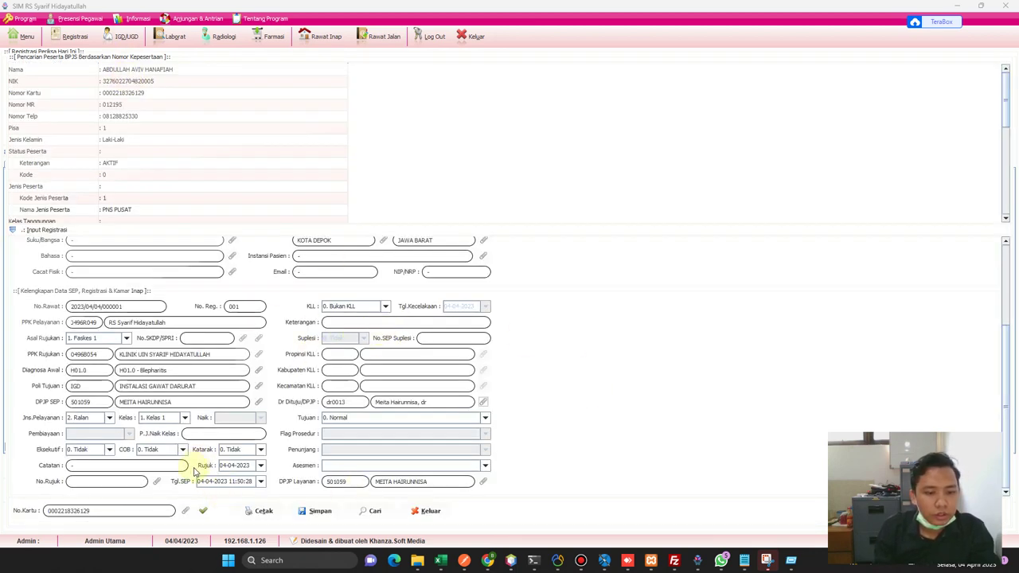
Save the IGD registration with its SEP data and acknowledge the messages.
click(322, 512)
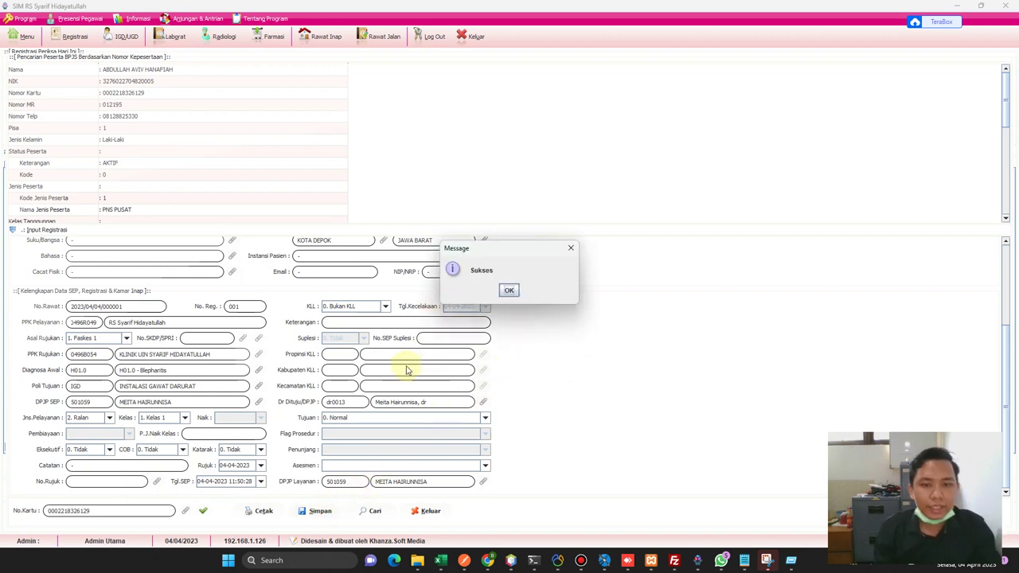
click(511, 290)
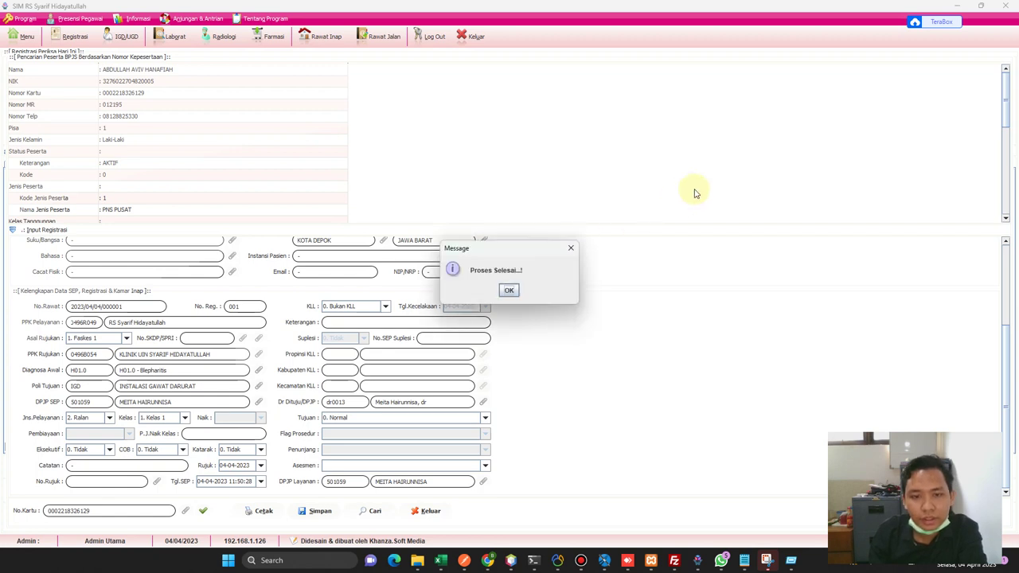
click(509, 292)
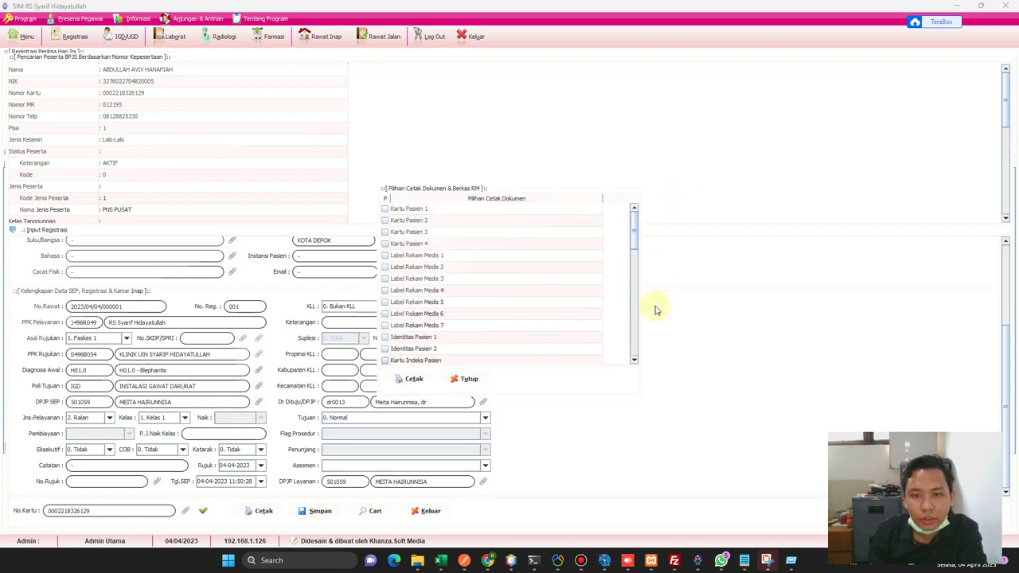
Generate the Lembar SEP Model 1 printout for the registration, and close its preview and the document print options.
drag(636, 234, 623, 351)
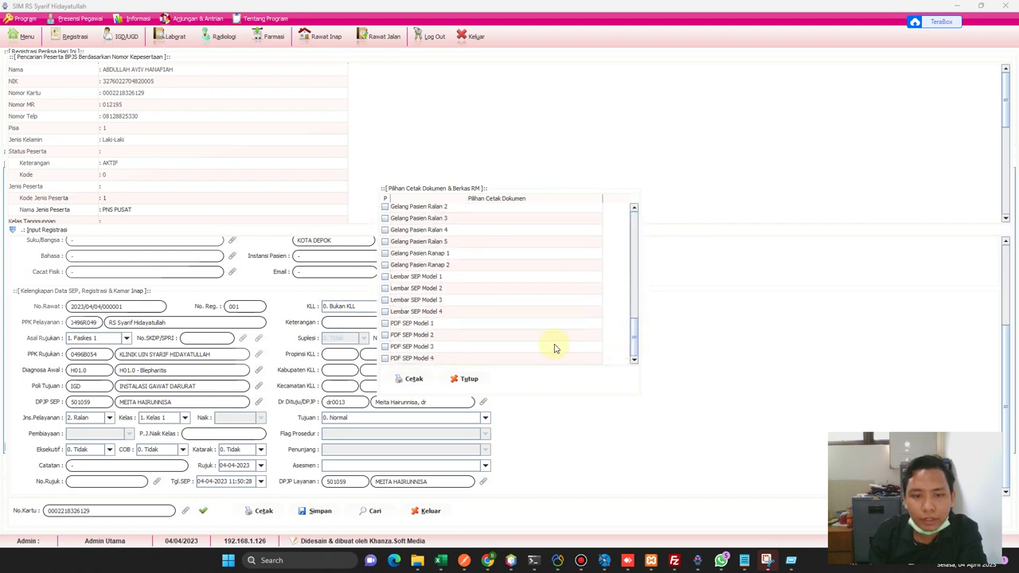
click(384, 276)
click(413, 379)
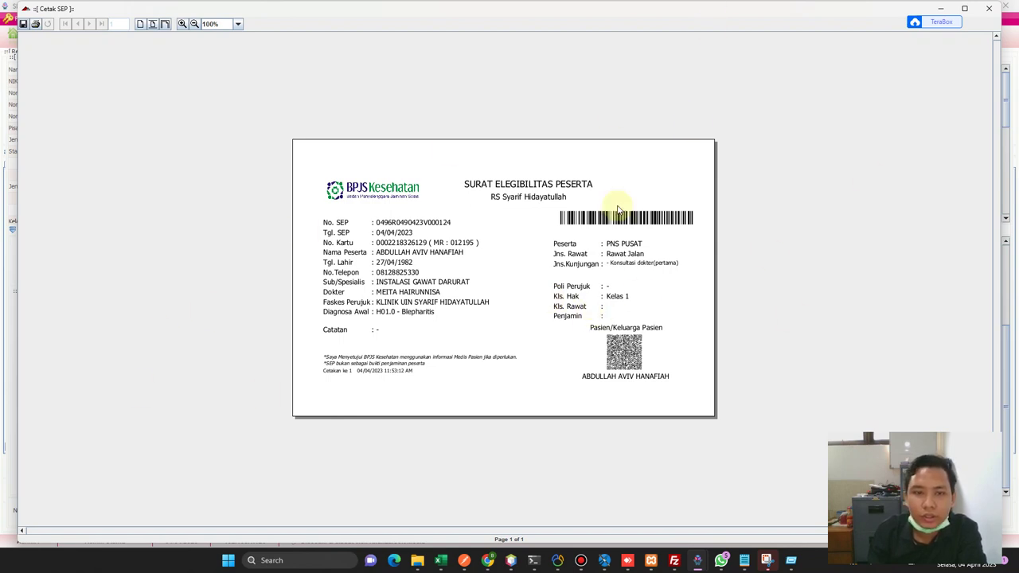
click(988, 10)
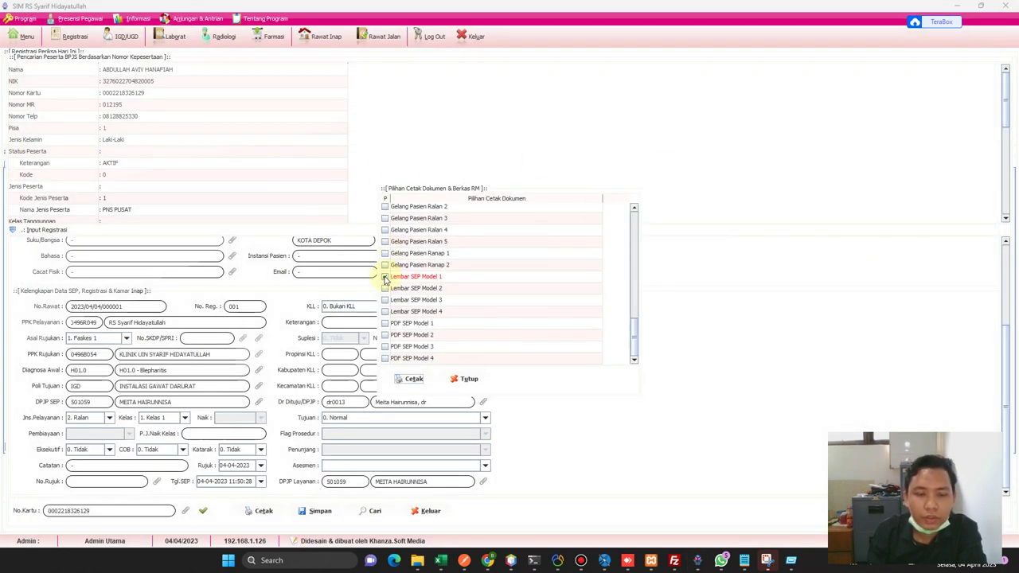
click(470, 380)
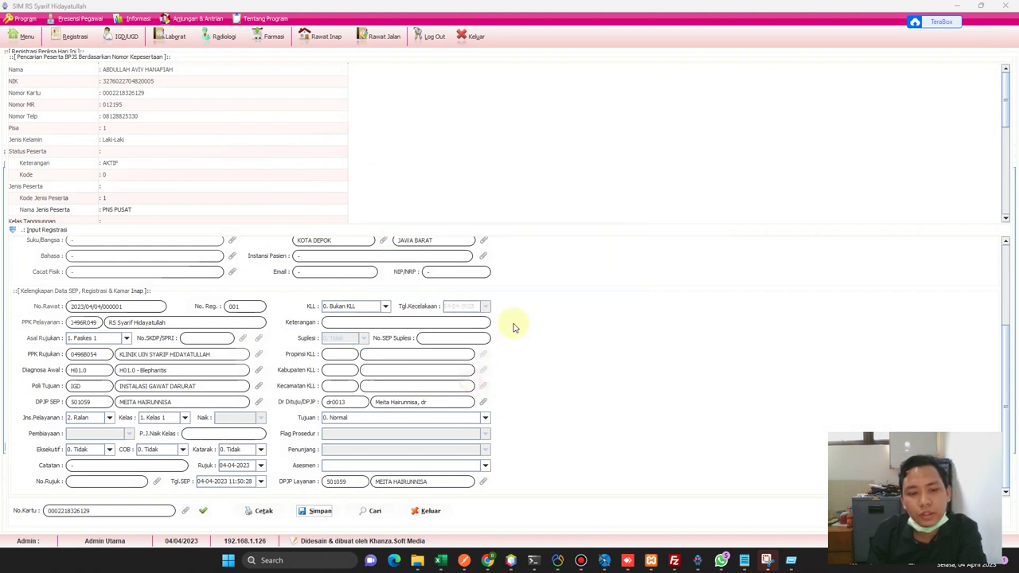
Close the patient's BPJS registration form after reviewing the SEP data.
scroll(239, 342, up, 3)
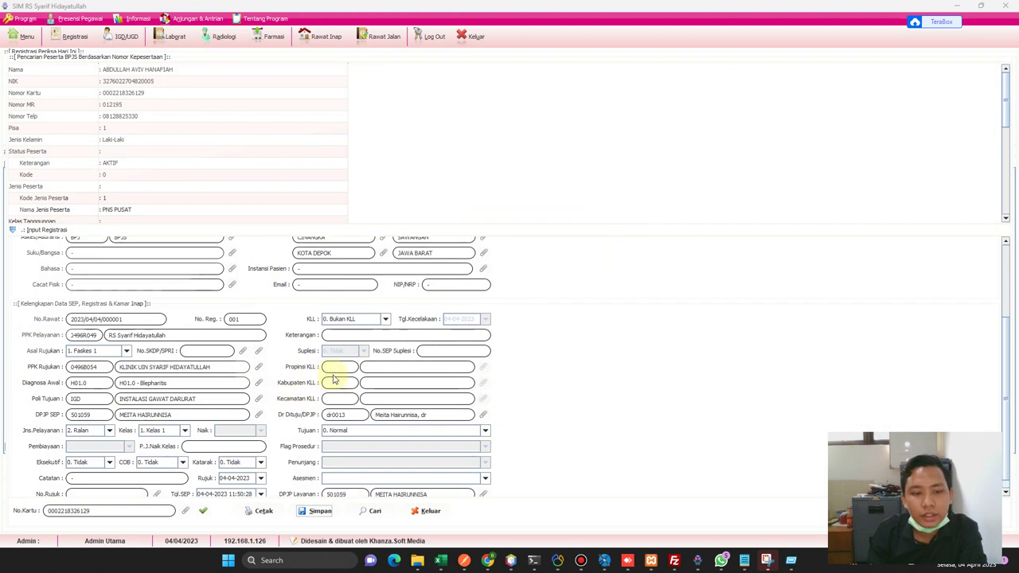
scroll(254, 321, up, 1)
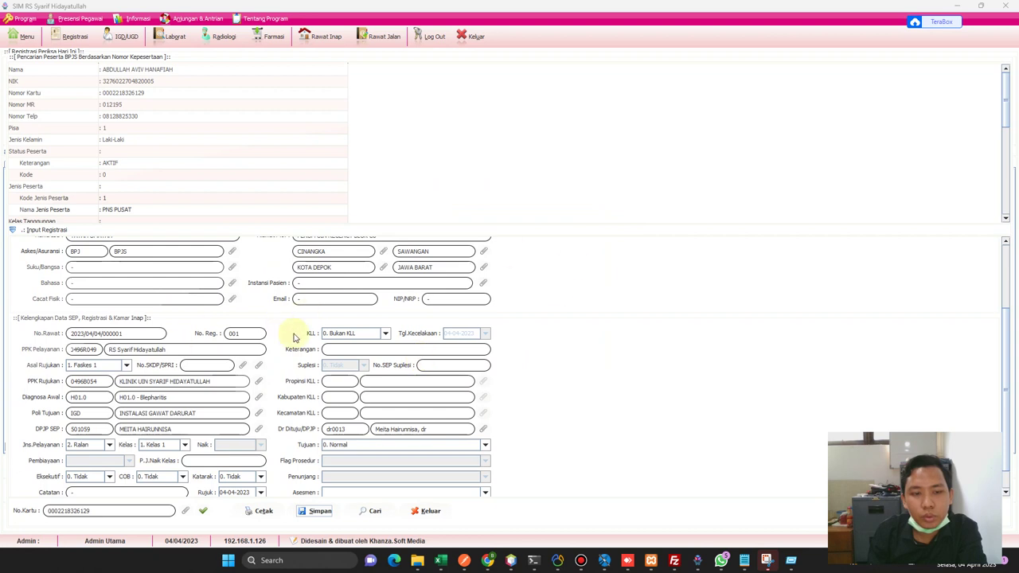
click(431, 514)
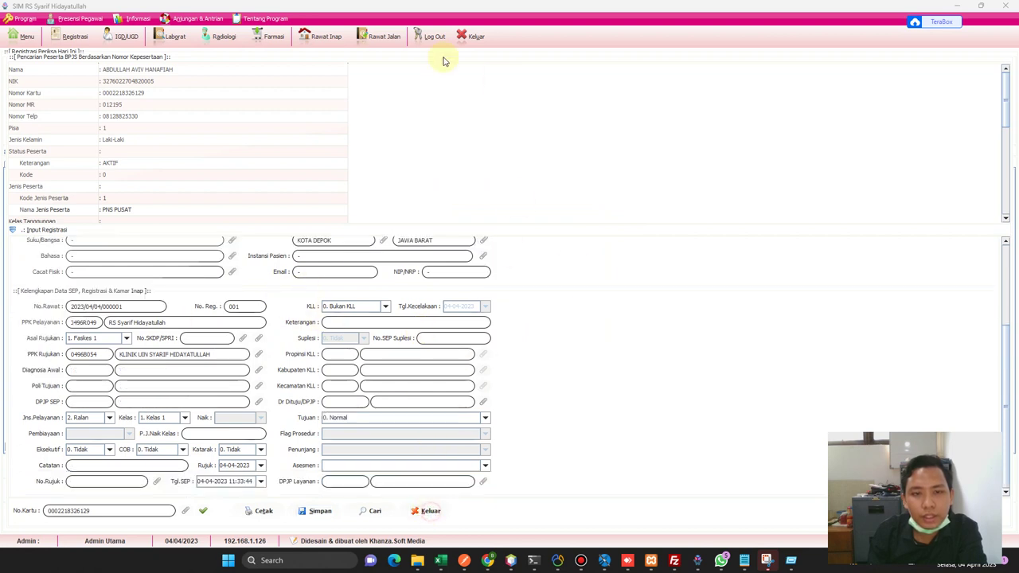
click(430, 512)
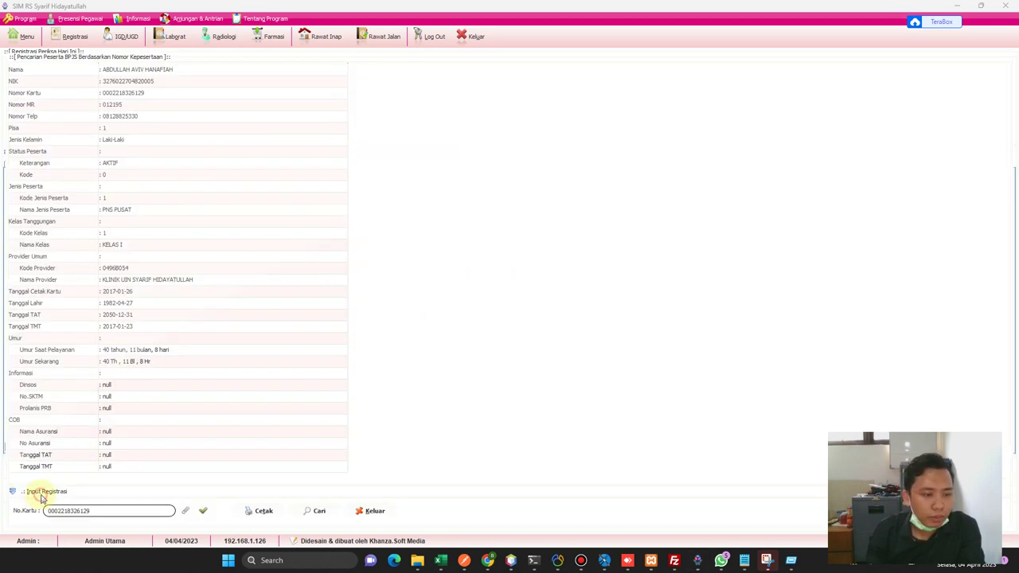
Expand Input Registrasi for the same patient and assign the ENT specialist from the hospital's doctor list as Dr Dituju/DPJP.
click(43, 492)
scroll(191, 358, down, 3)
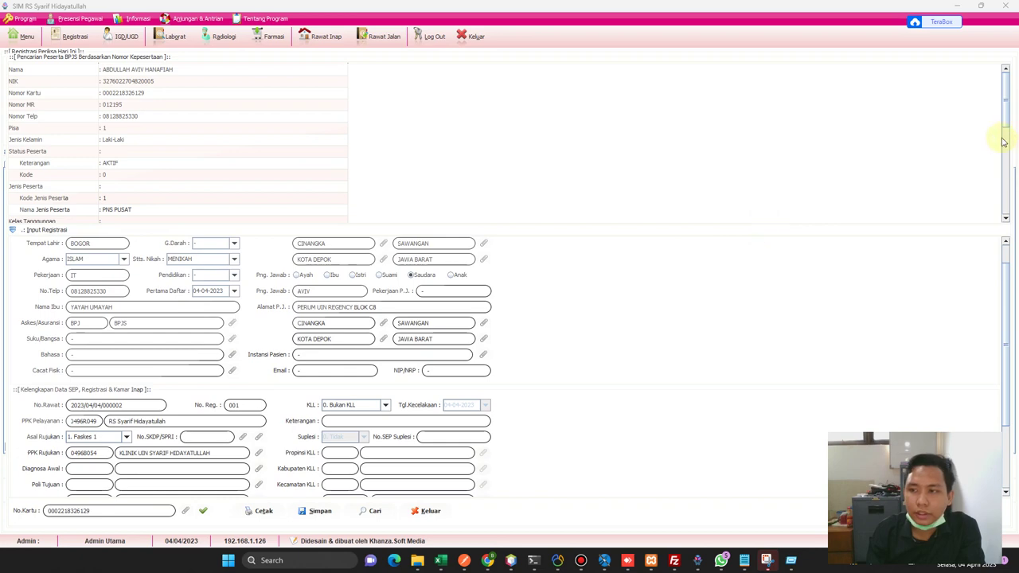
scroll(996, 336, down, 3)
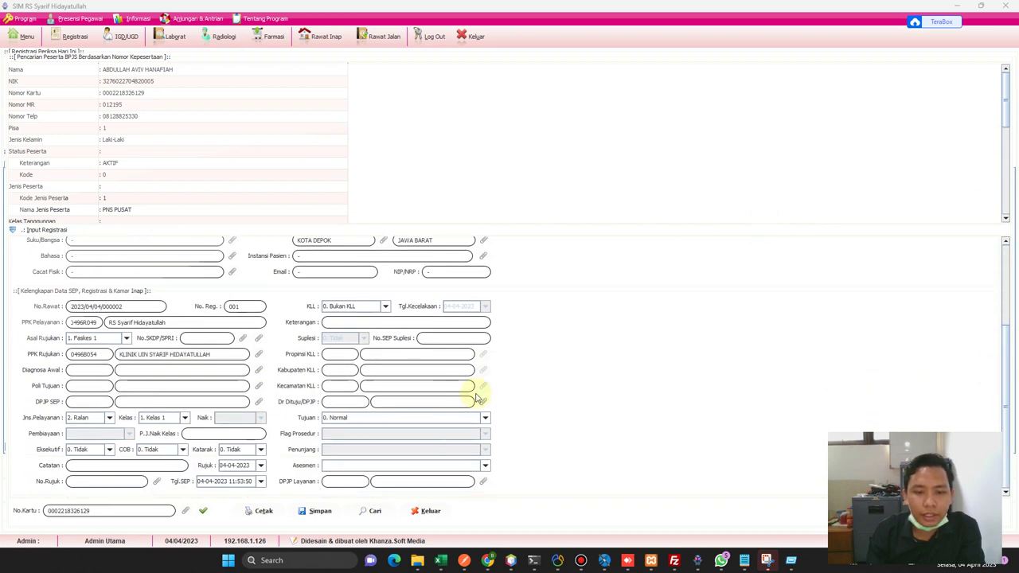
click(483, 403)
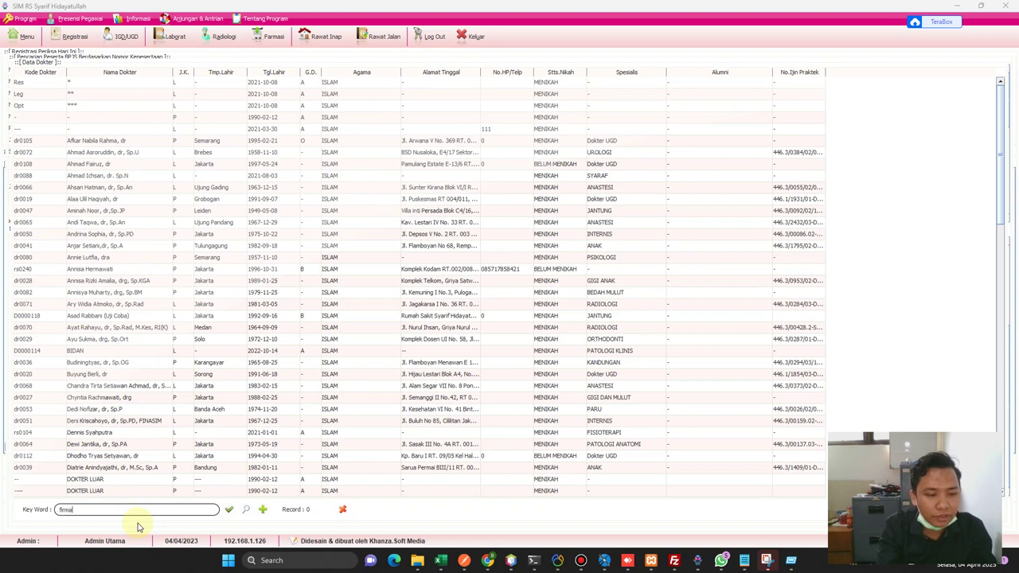
key(Return)
double_click(148, 83)
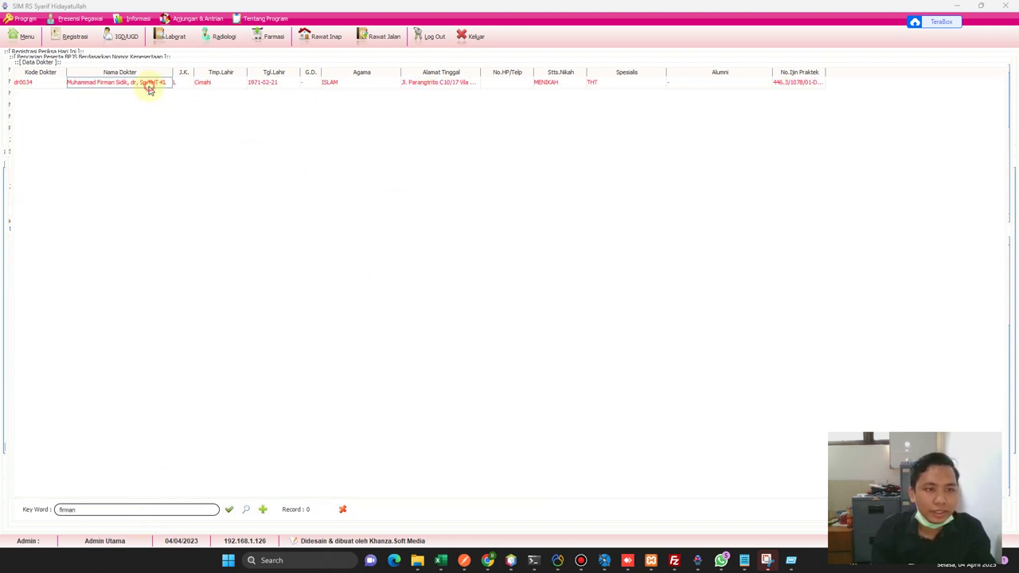
In the DPJP doctor reference, set Spesialis/Subspesialis to THT-KL by searching the clinic reference for tht.
click(258, 401)
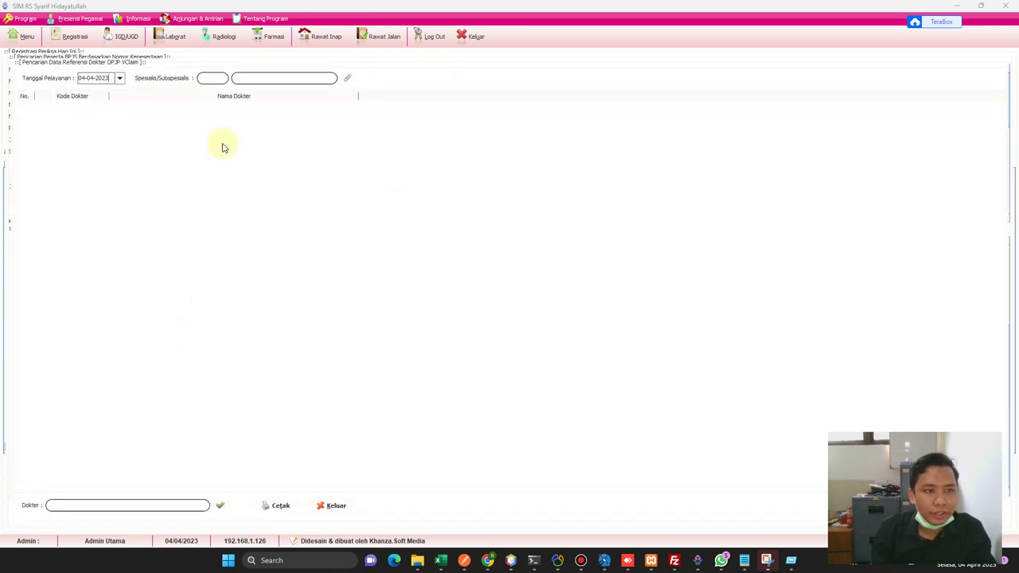
click(349, 79)
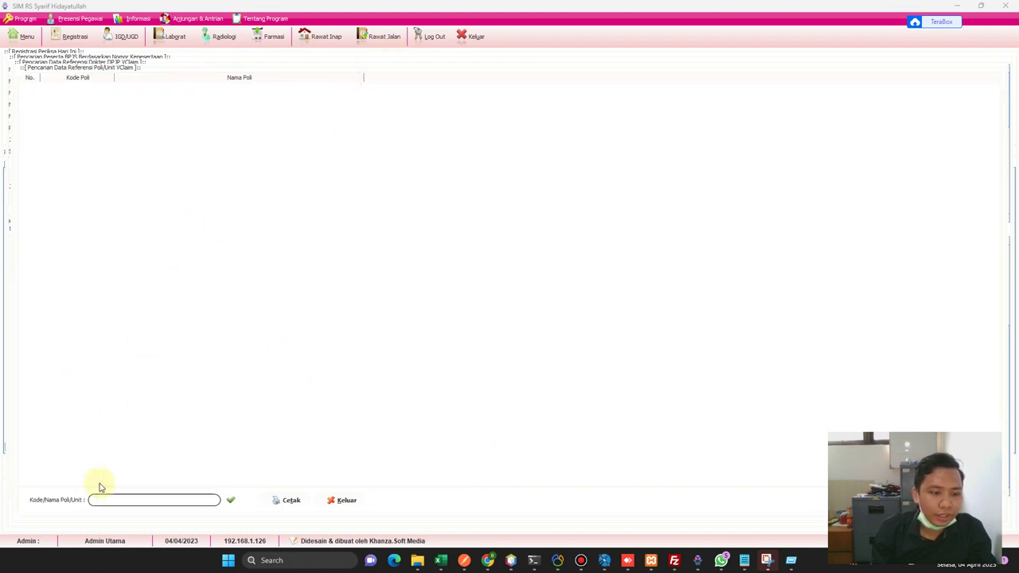
click(144, 500)
key(Return)
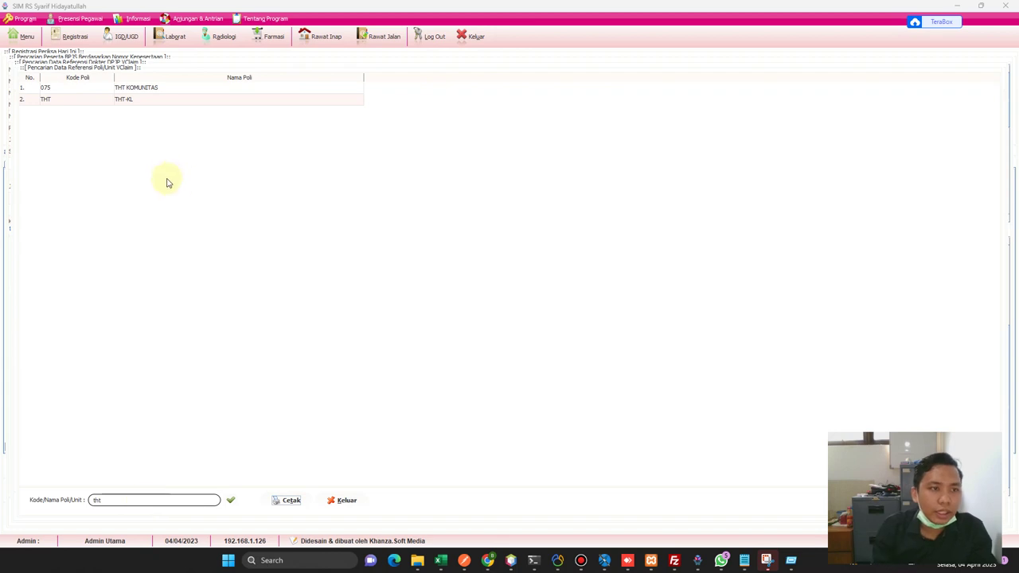
click(170, 101)
double_click(169, 101)
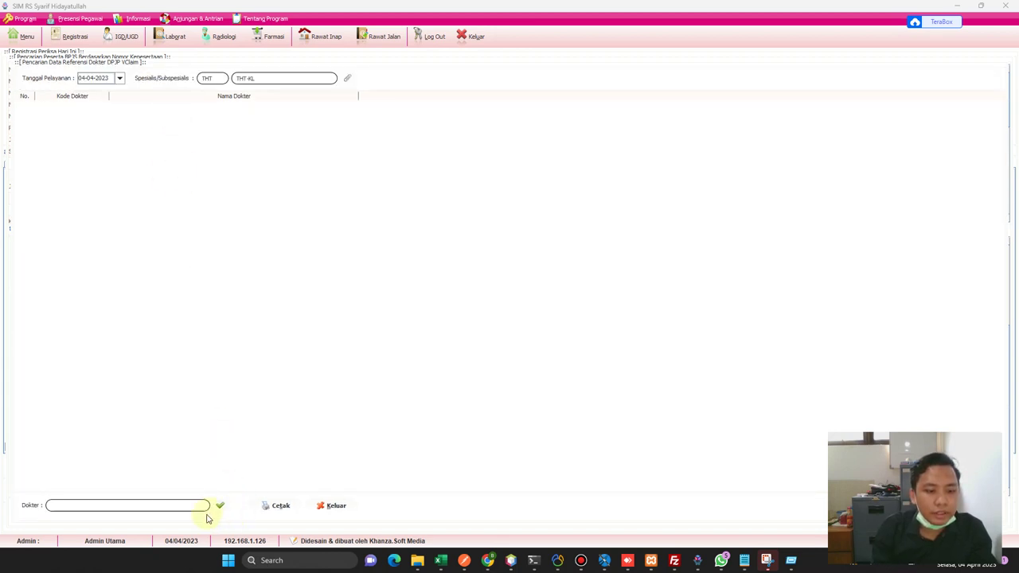
Search the DPJP reference for the ENT specialist by name and assign the Rawat Jalan entry as DPJP SEP.
click(137, 503)
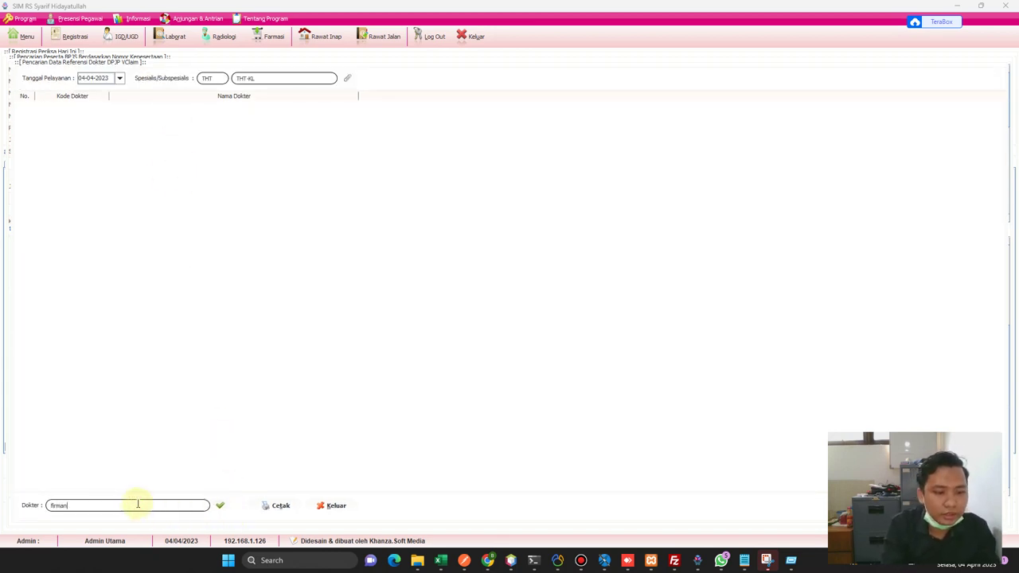
text(firman)
key(Return)
click(149, 142)
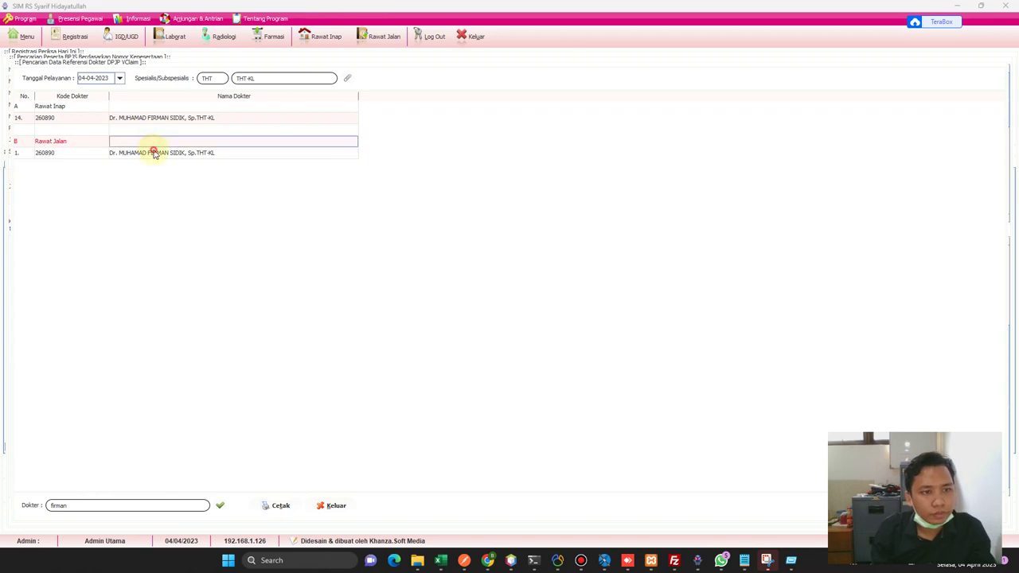
double_click(154, 152)
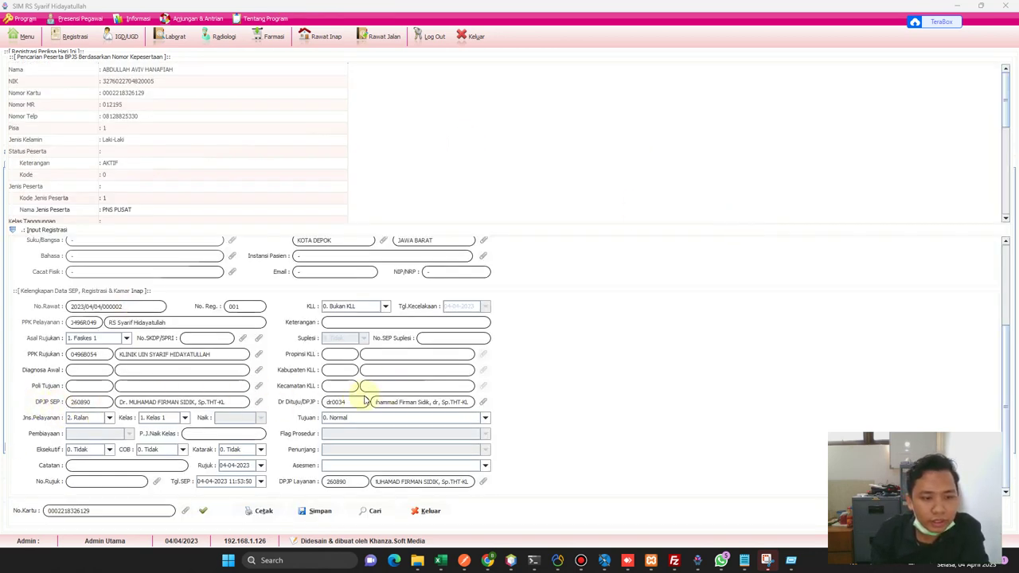
Enter "-" as the Catatan in the SEP data.
click(126, 467)
text(-)
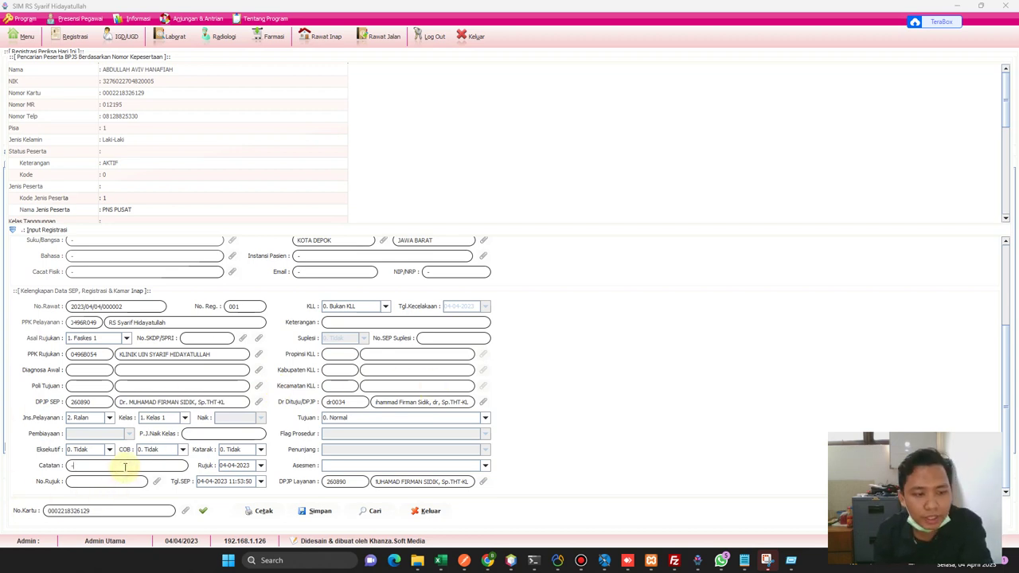
scroll(238, 348, up, 1)
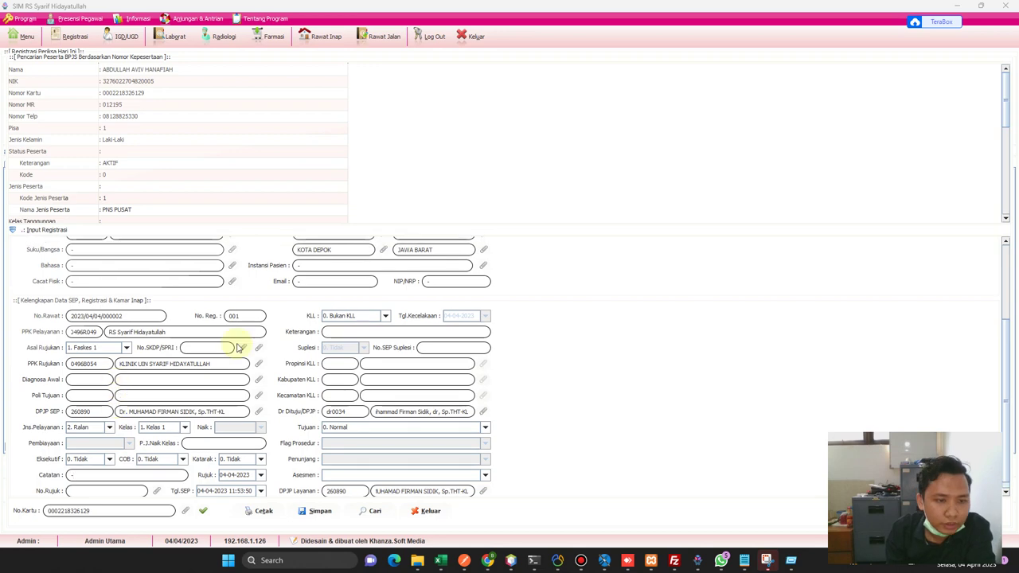
drag(1006, 365, 1016, 422)
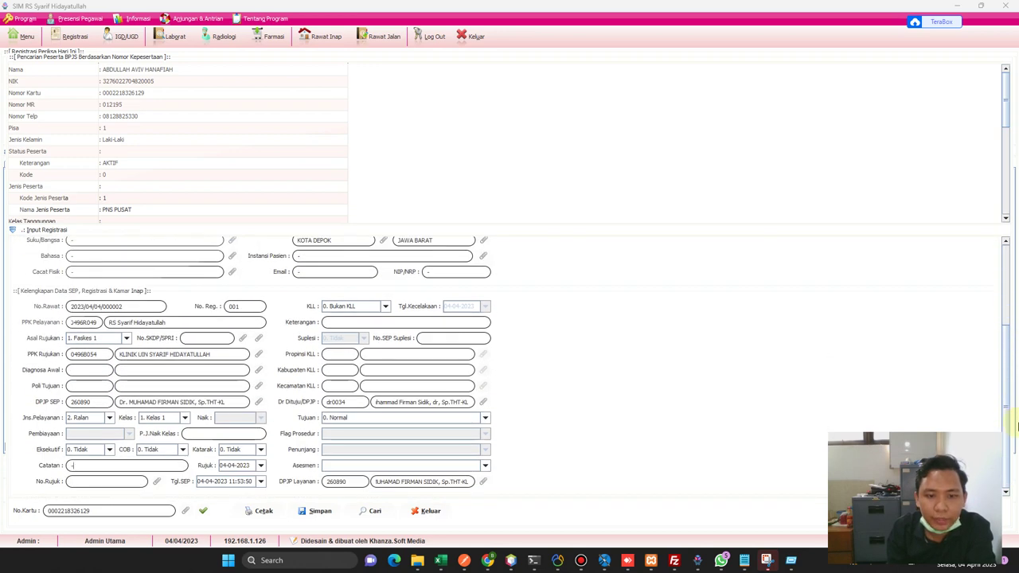